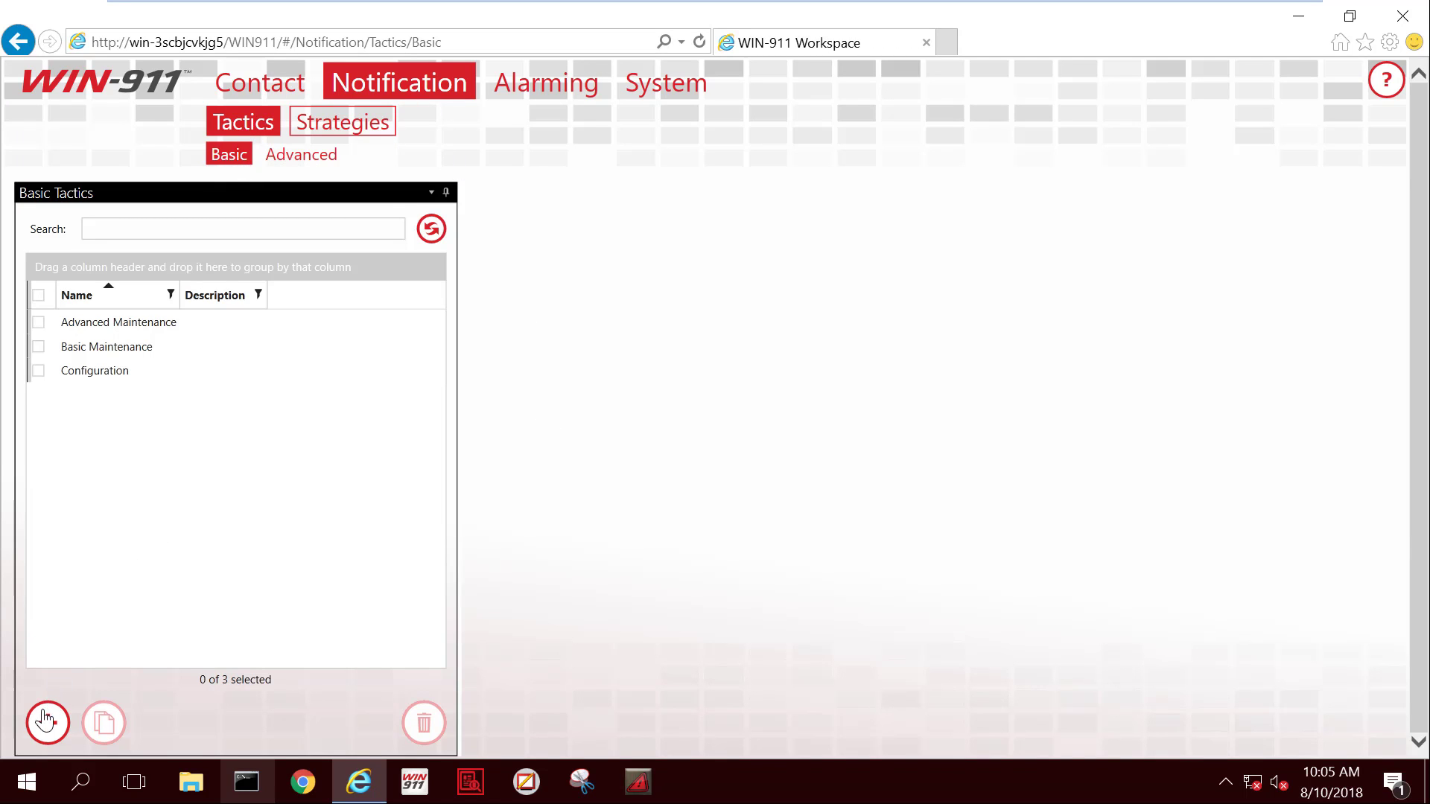
Step: Create a basic tactic named Technicians with a 10-minute delay before notification and 5 repeats
{"action": "left_click", "coordinate": [49, 720]}
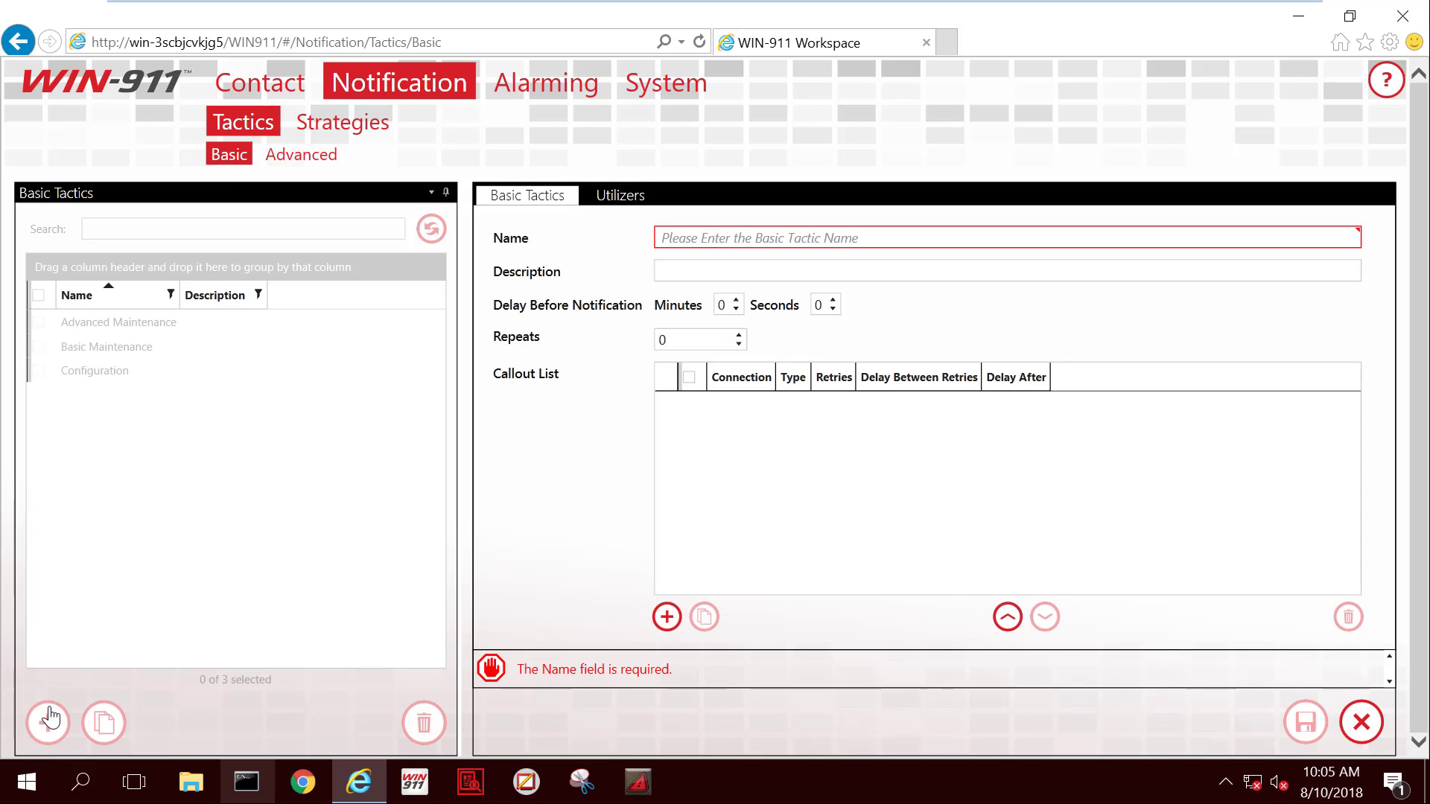
{"action": "left_click", "coordinate": [740, 234]}
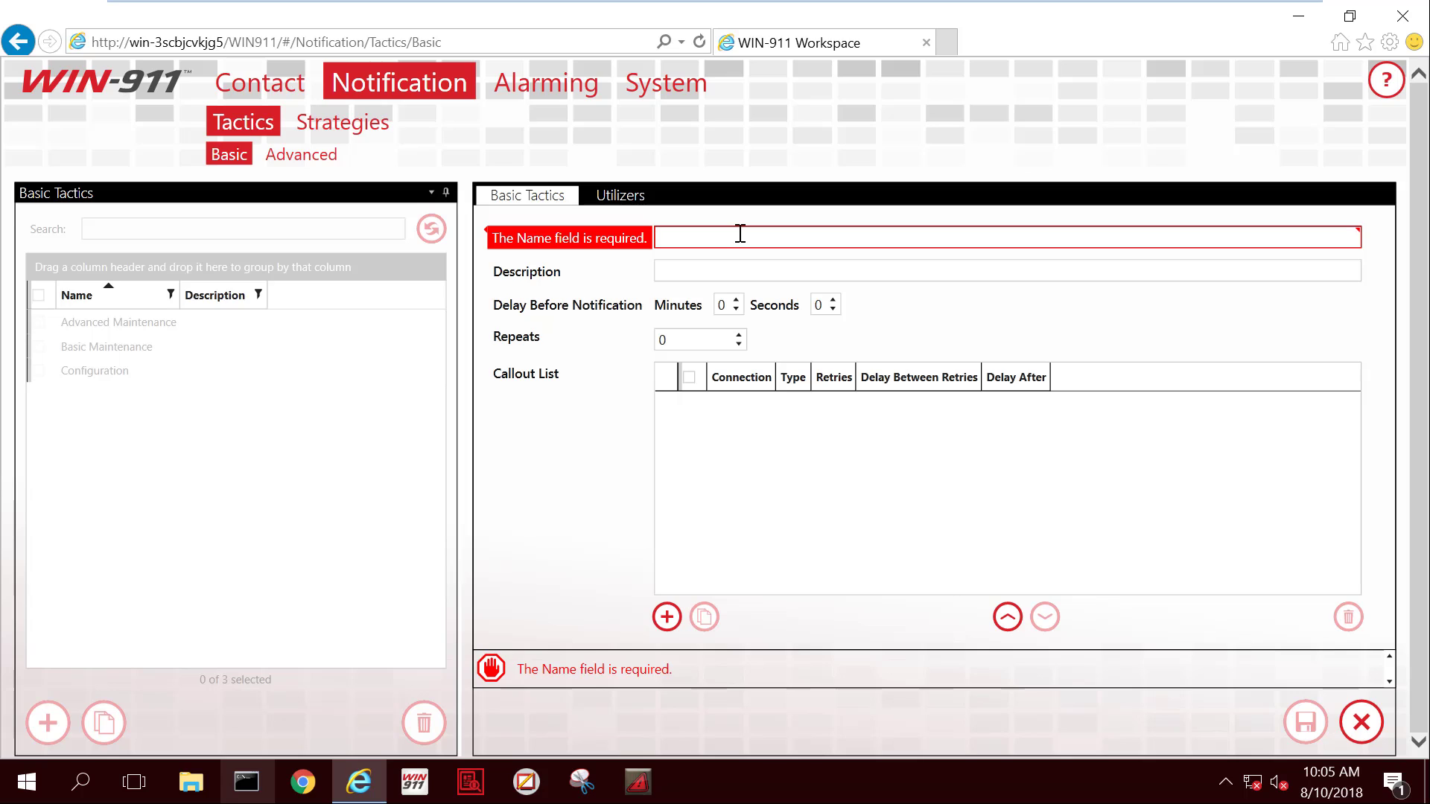
{"action": "type", "text": "Technicians"}
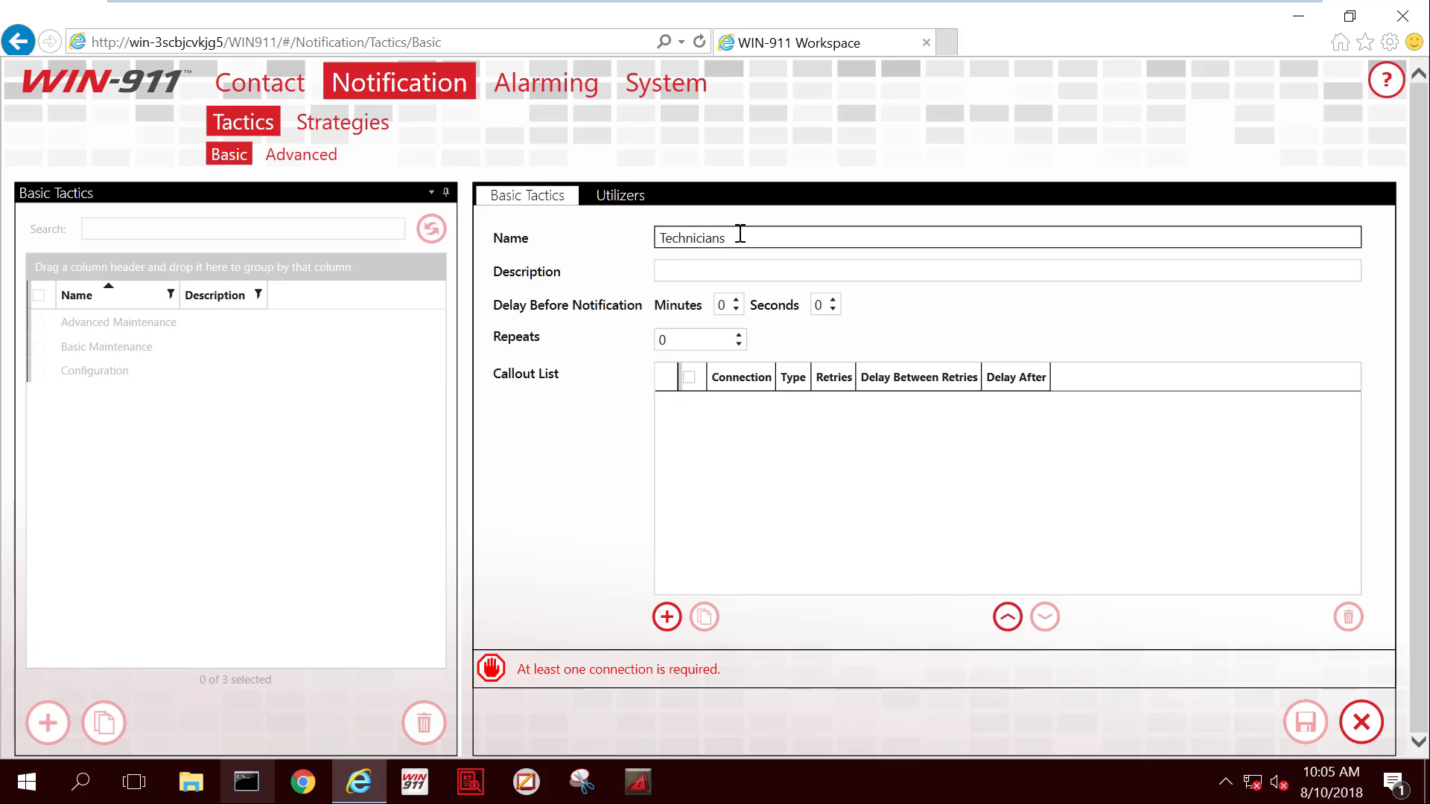
{"action": "left_click", "coordinate": [708, 268]}
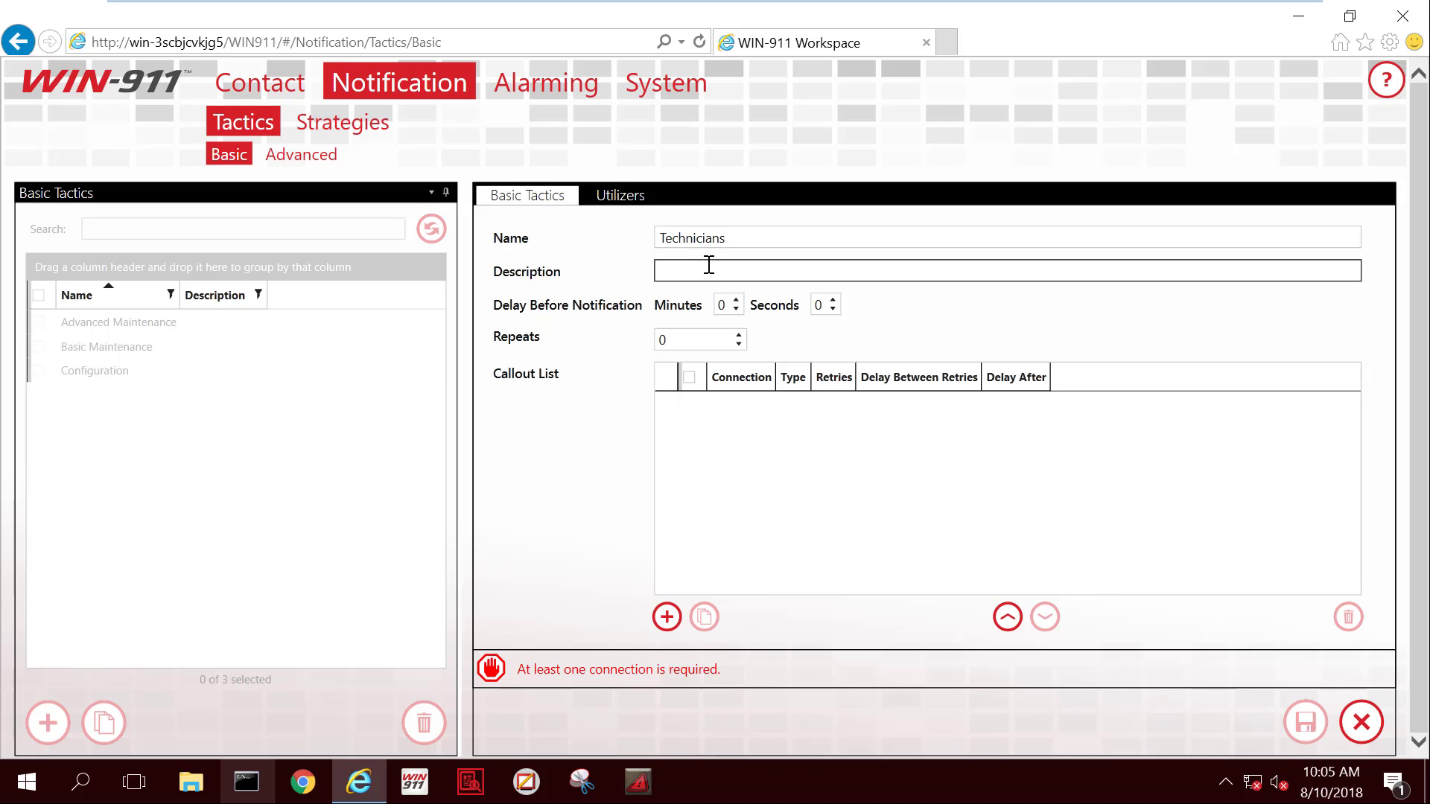
{"action": "key", "text": "Tab"}
{"action": "type", "text": "10"}
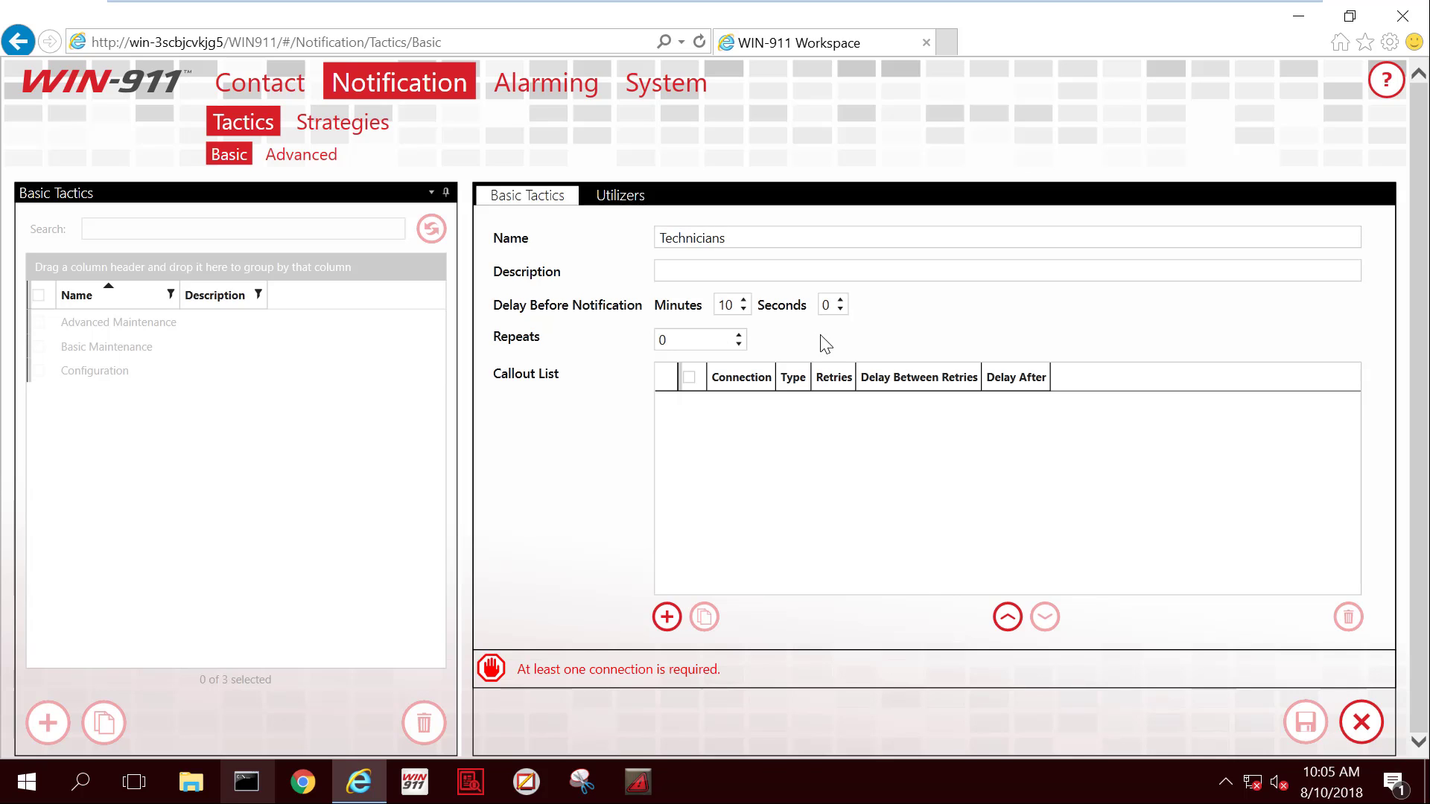
{"action": "left_click", "coordinate": [691, 342]}
{"action": "type", "text": "5"}
{"action": "left_click", "coordinate": [588, 426]}
Step: Add the Technician Days email connection to the callout list with a 20-minute delay after it
{"action": "left_click", "coordinate": [665, 615]}
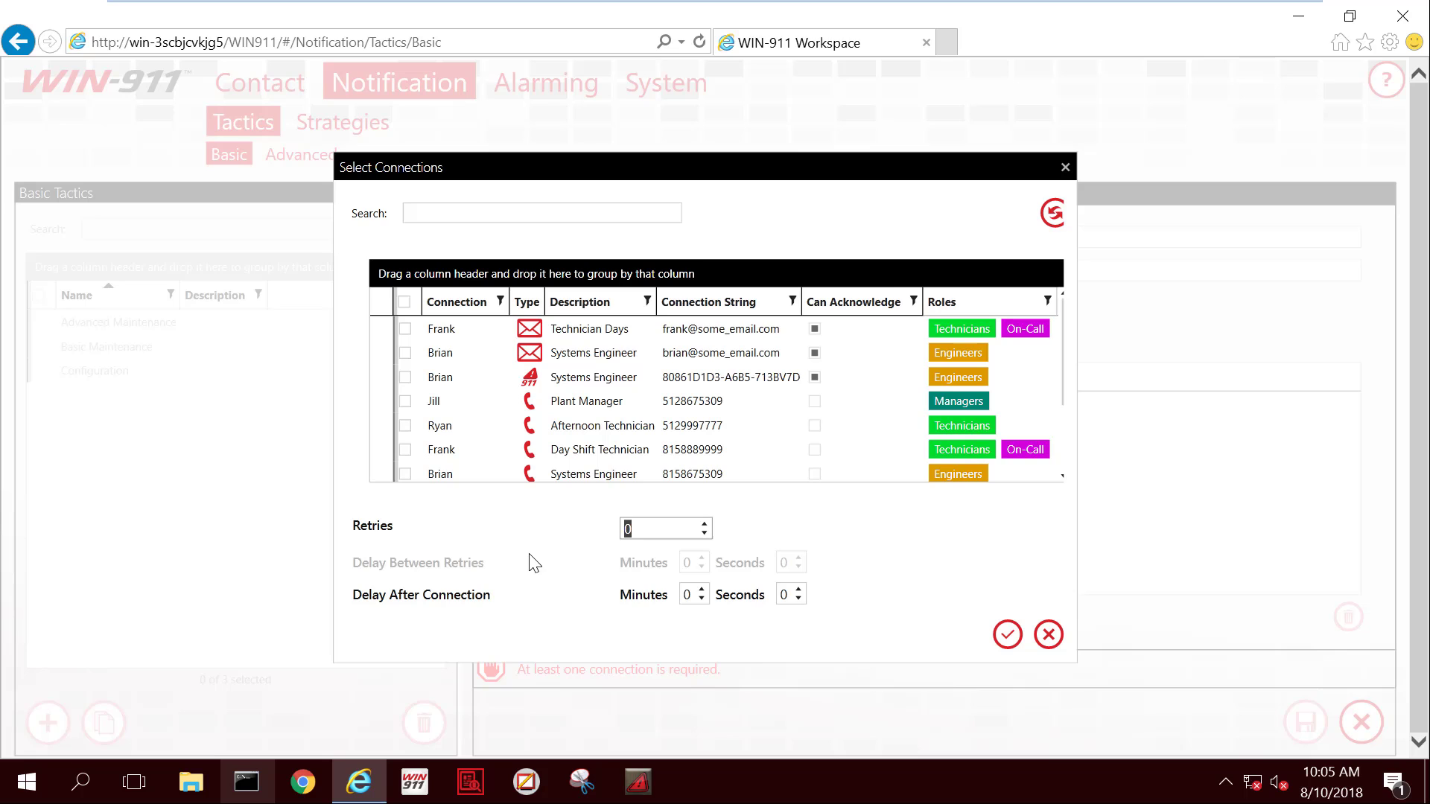
{"action": "left_click", "coordinate": [406, 329]}
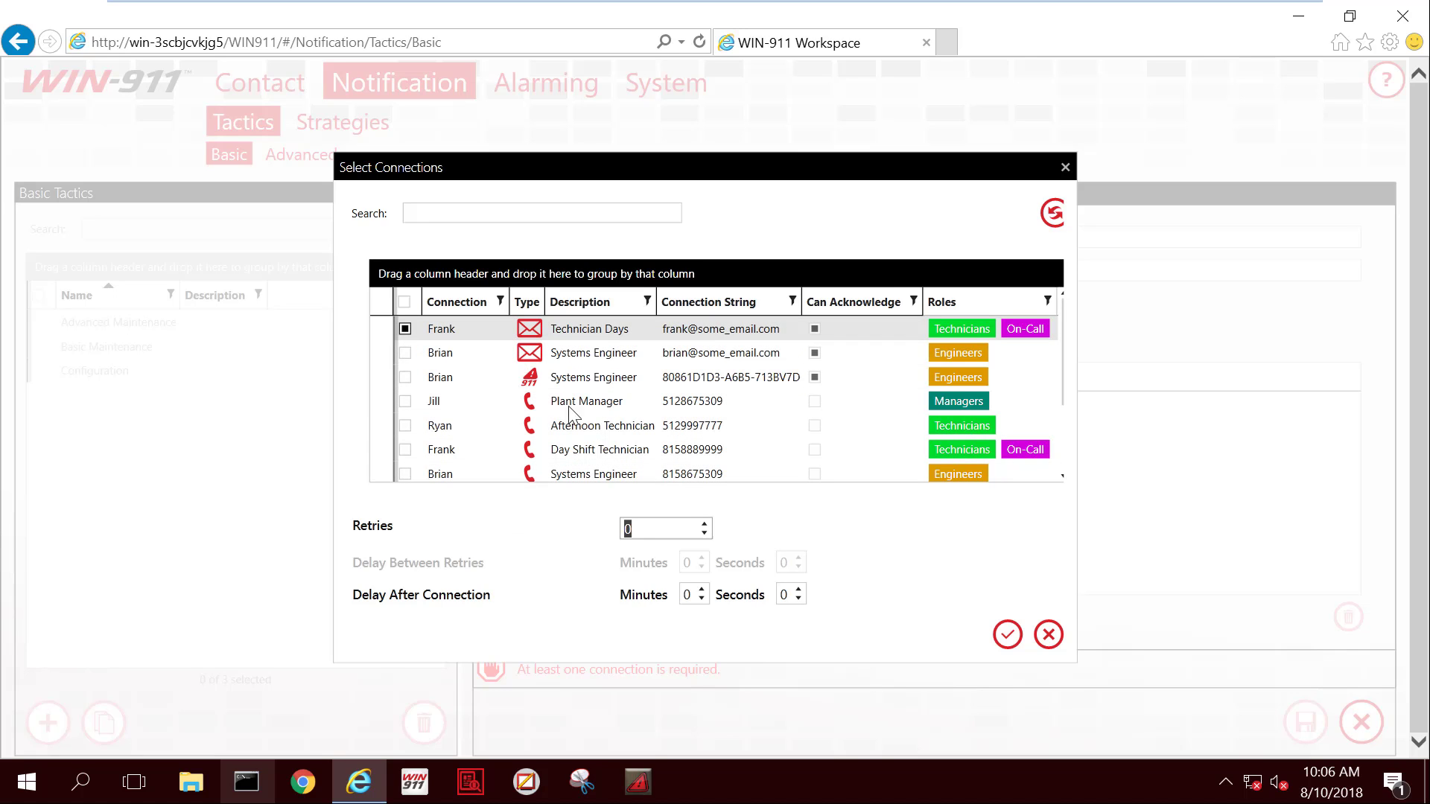
{"action": "left_click", "coordinate": [1005, 639]}
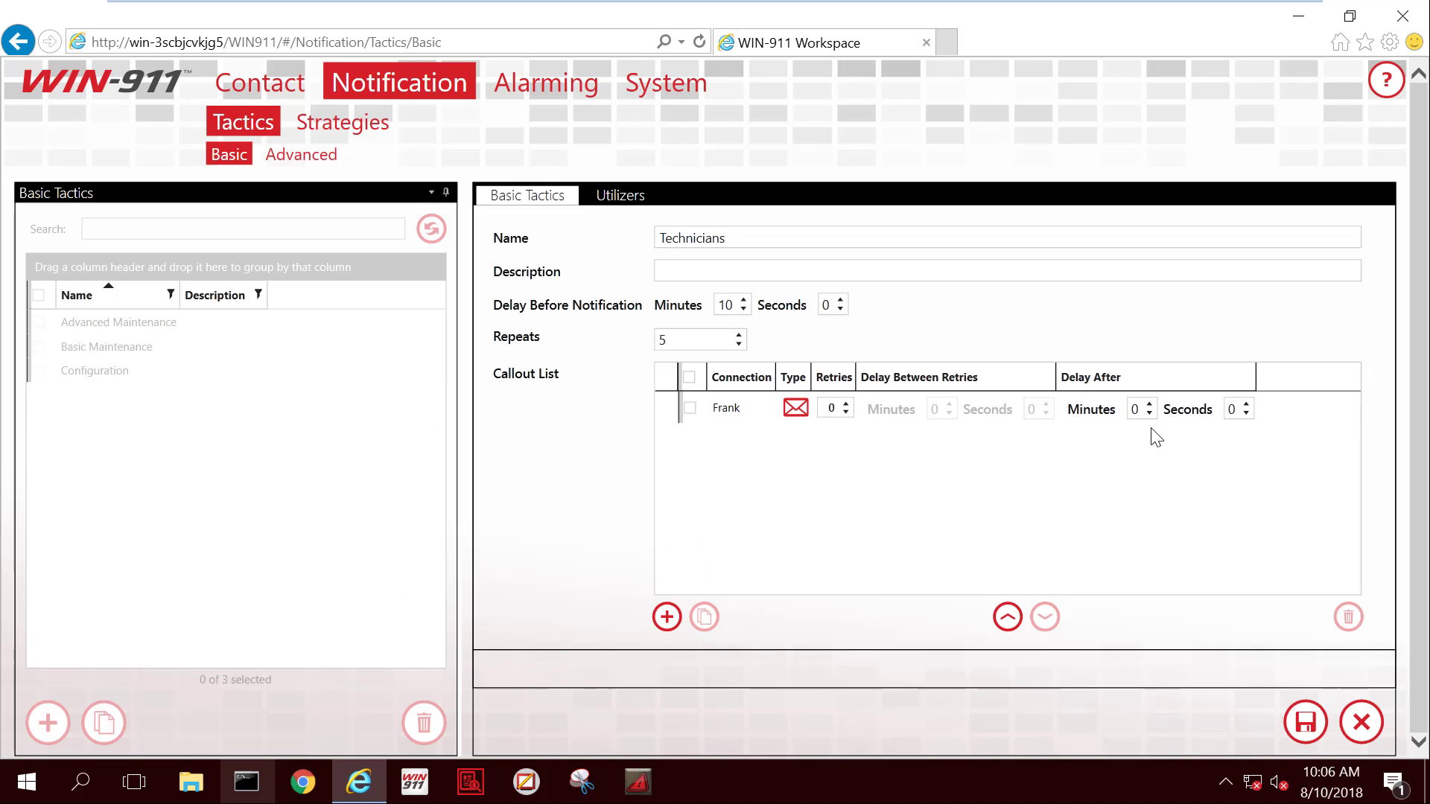
{"action": "left_click", "coordinate": [1139, 409]}
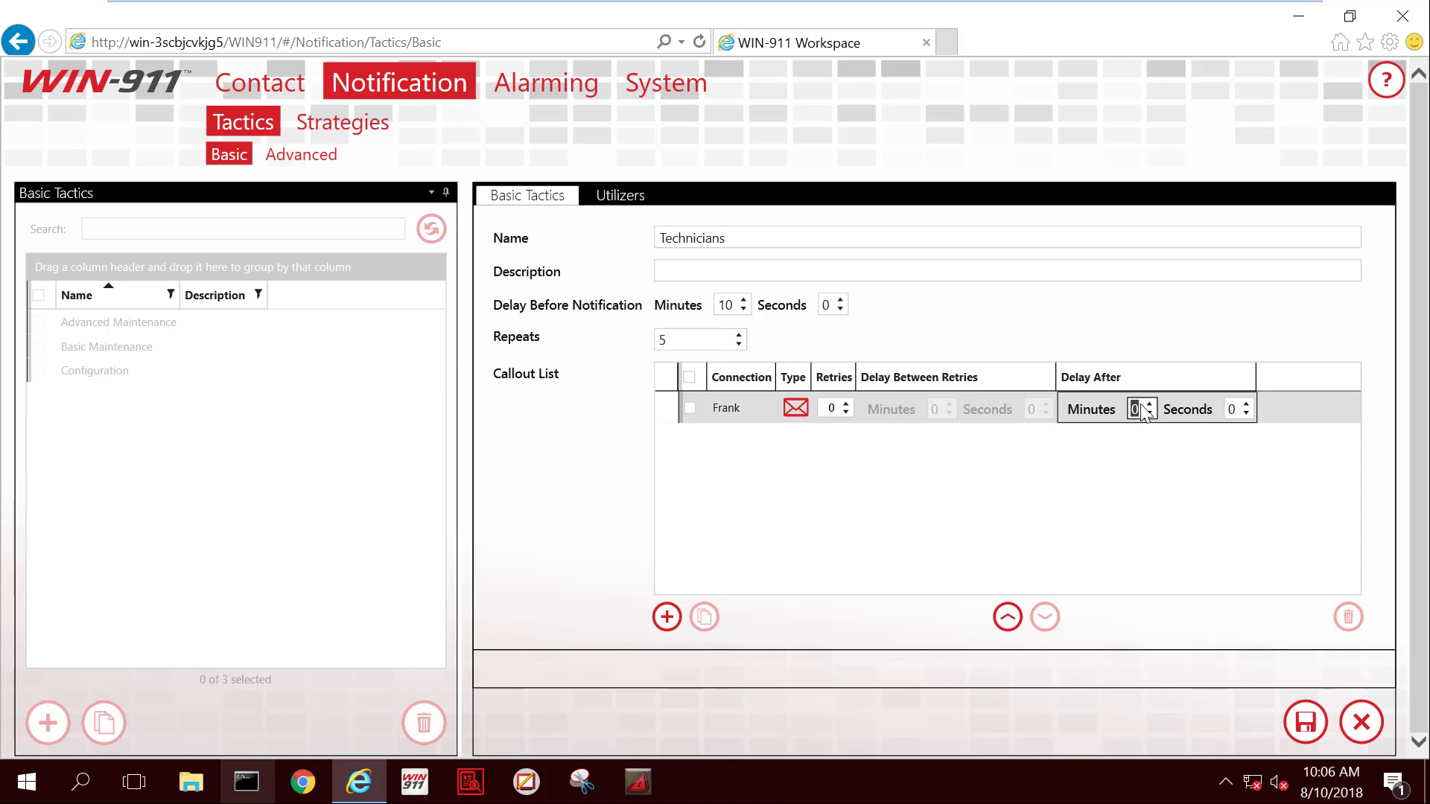
{"action": "type", "text": "20"}
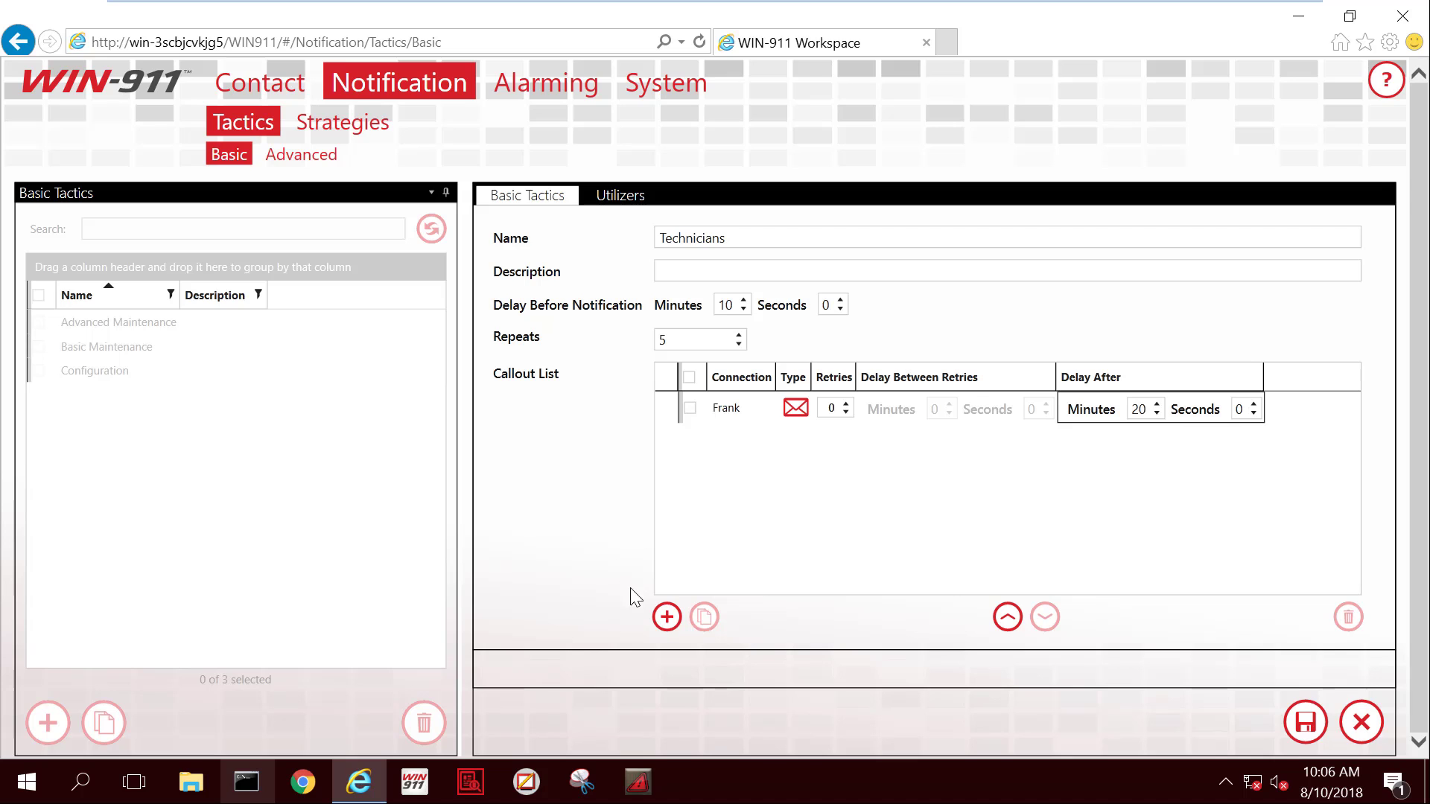
Step: Add the Systems Engineer email connection to the callout list, save the Technicians tactic and display its details
{"action": "left_click", "coordinate": [665, 618]}
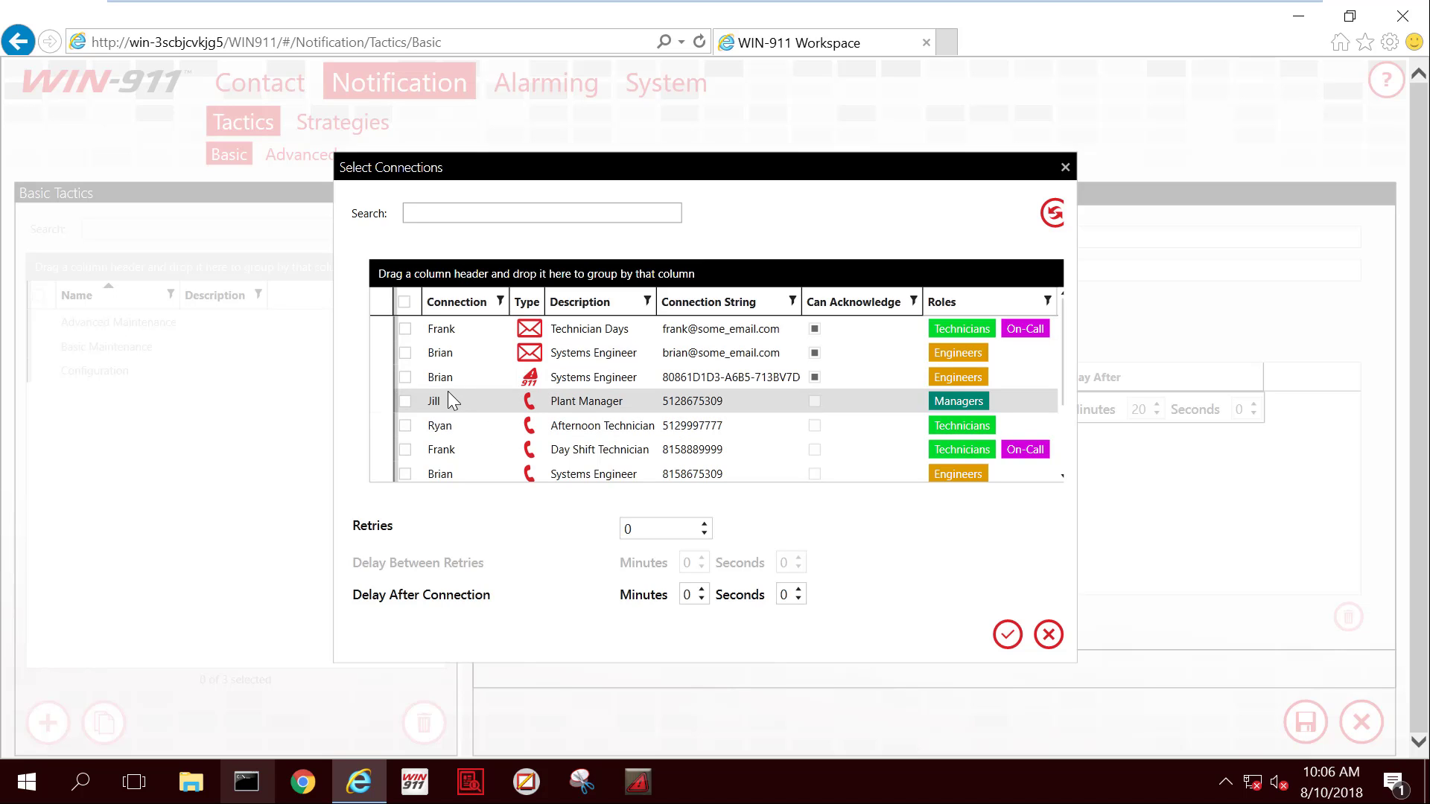
{"action": "left_click", "coordinate": [405, 353]}
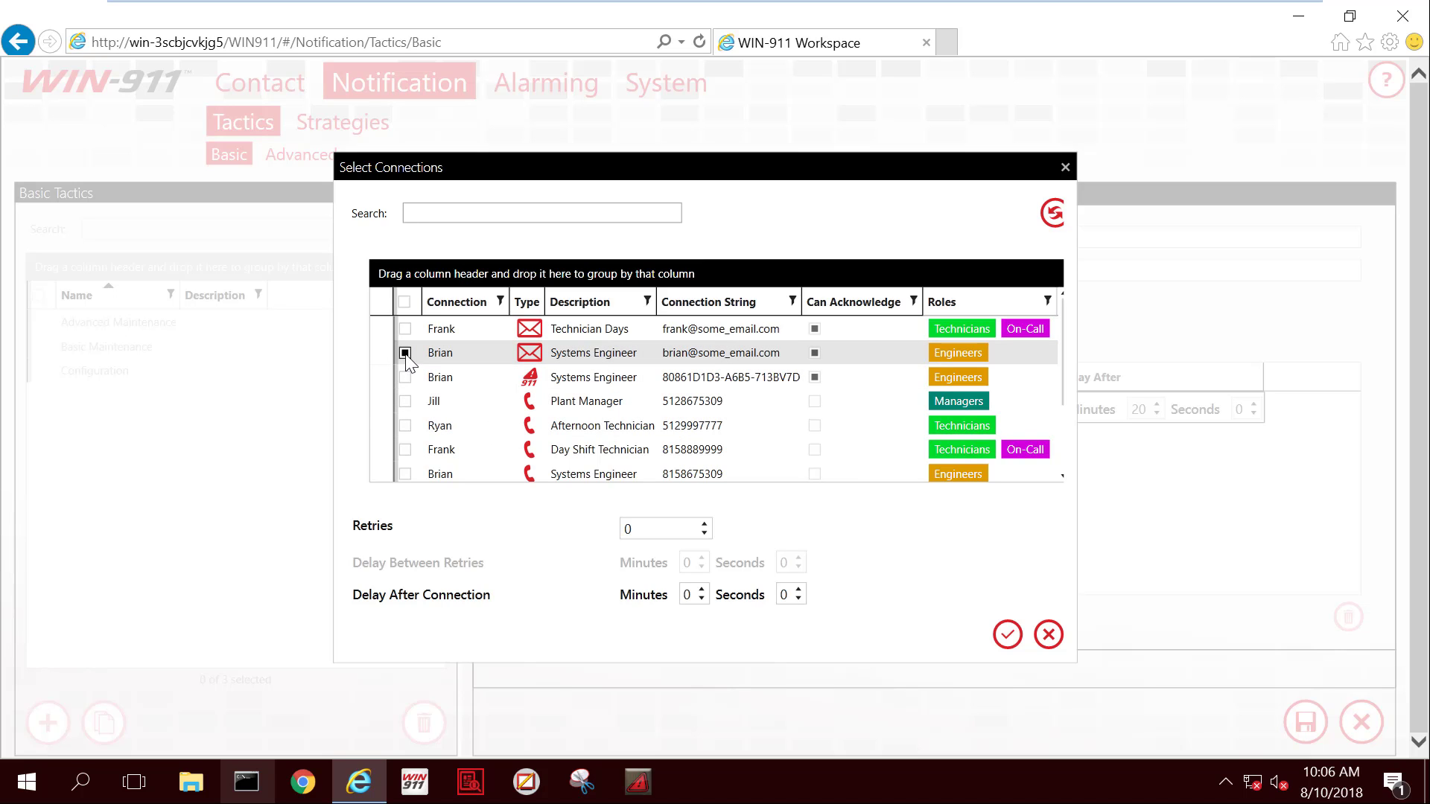
{"action": "left_click", "coordinate": [1008, 634]}
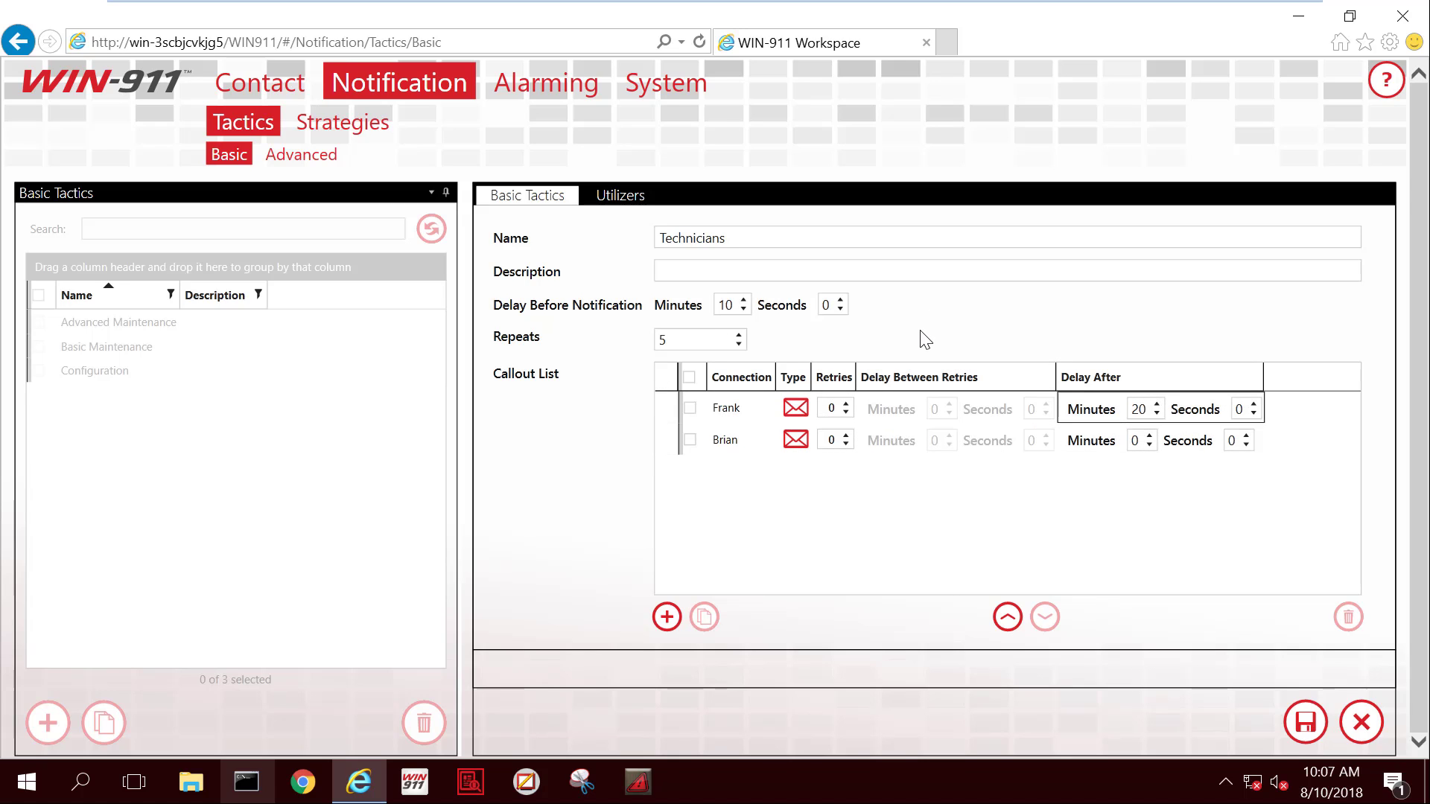
{"action": "left_click", "coordinate": [1304, 720]}
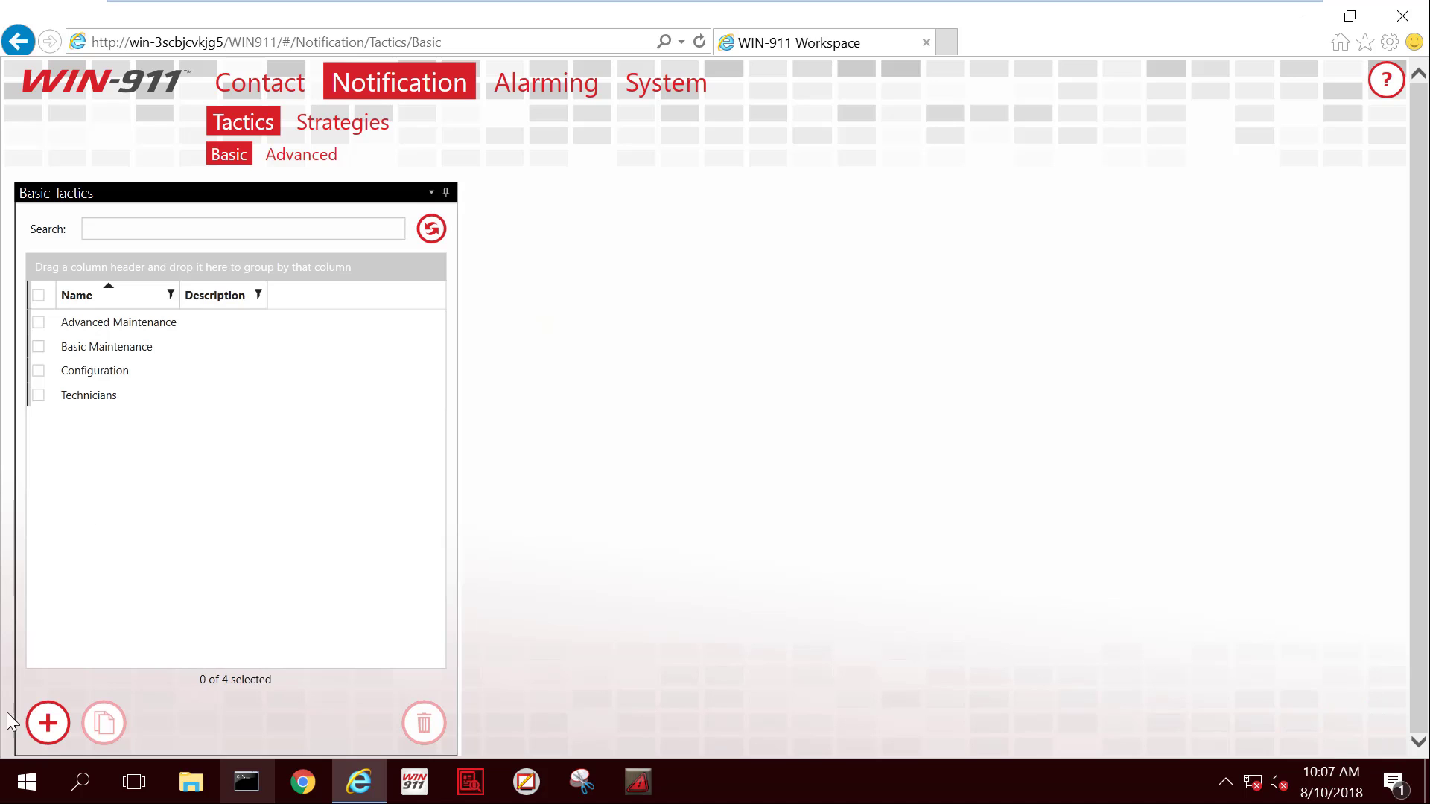
{"action": "left_click", "coordinate": [74, 395]}
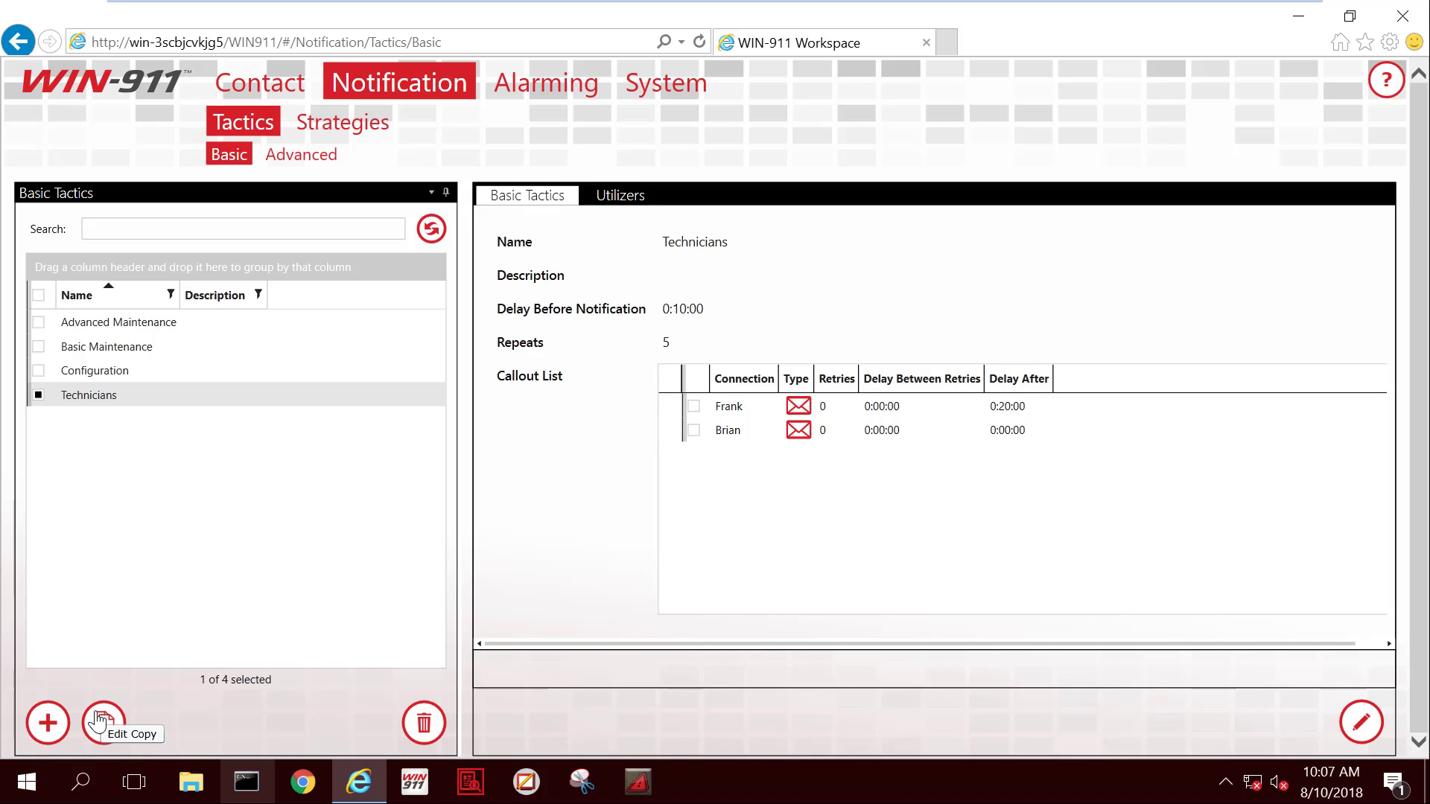
Step: Create another basic tactic named Engineers with 10 repeats
{"action": "left_click", "coordinate": [46, 724]}
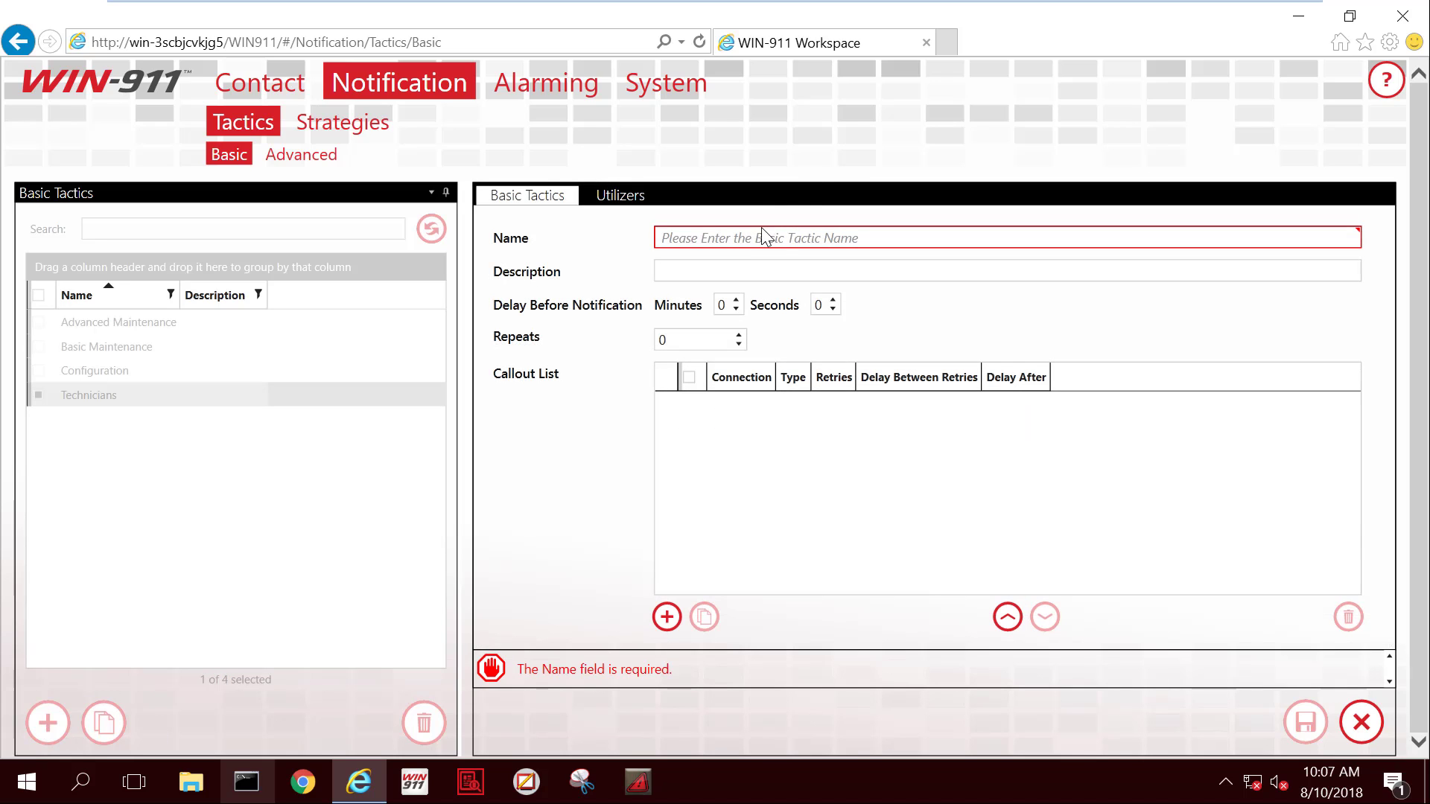
{"action": "left_click", "coordinate": [754, 230]}
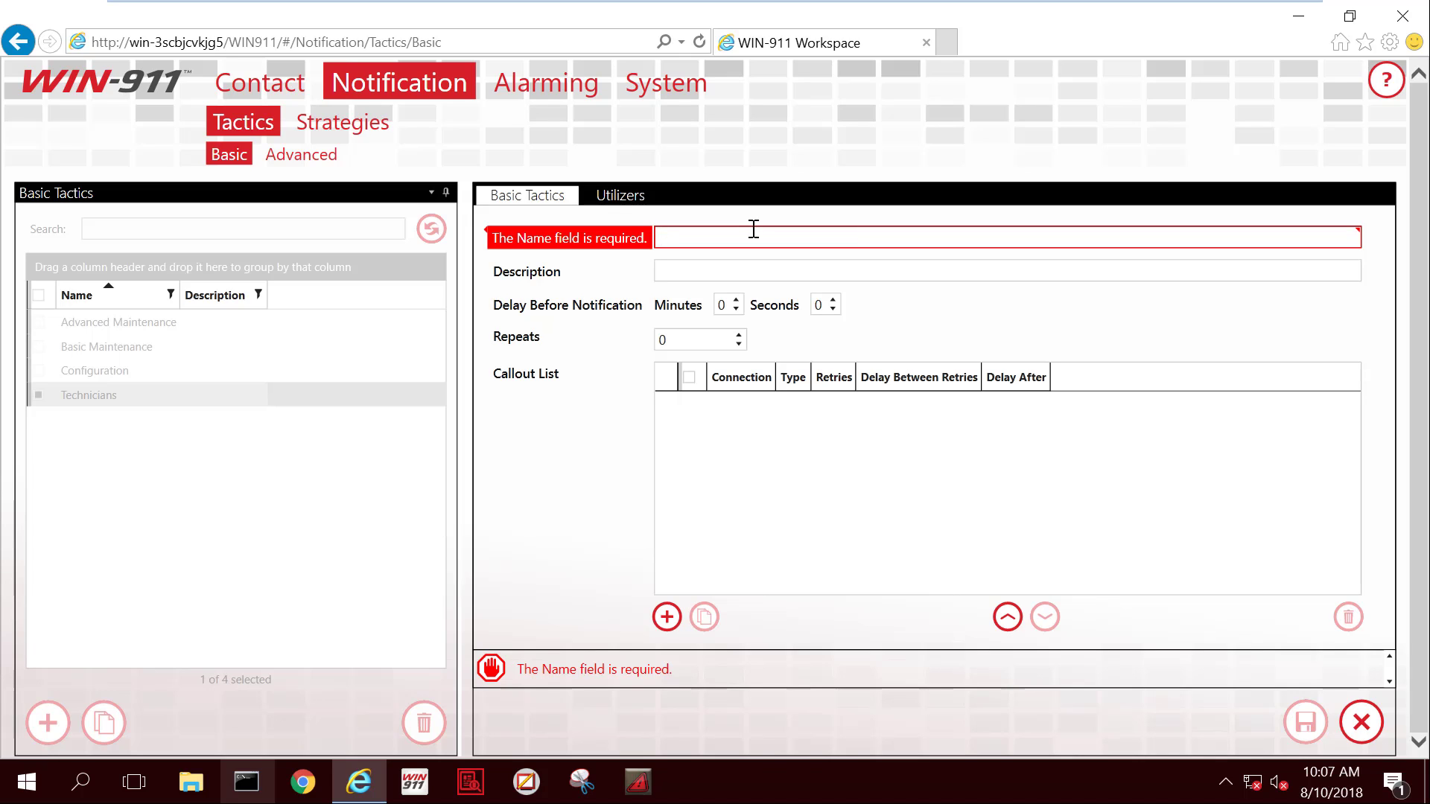
{"action": "type", "text": "Engineers"}
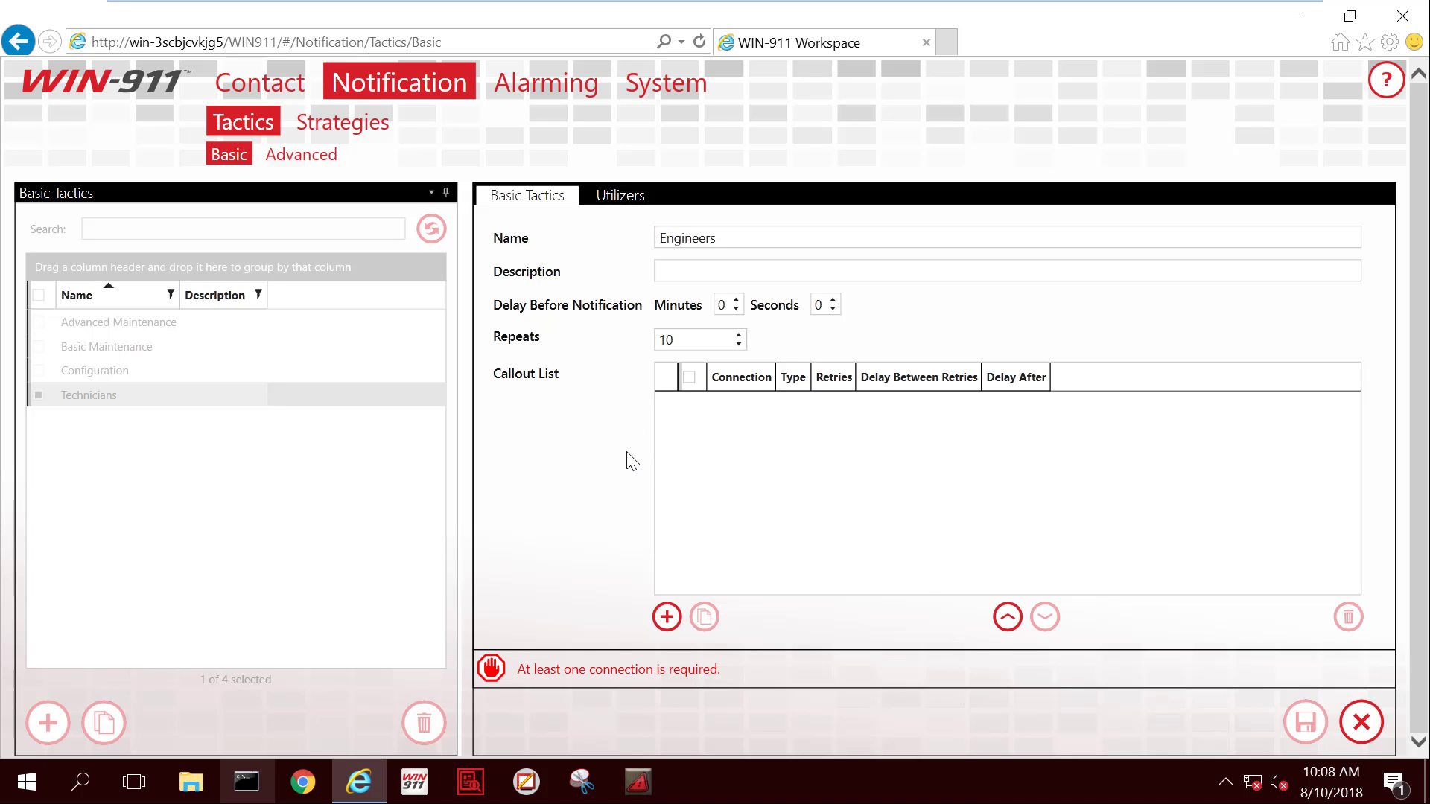
{"action": "left_click", "coordinate": [667, 617]}
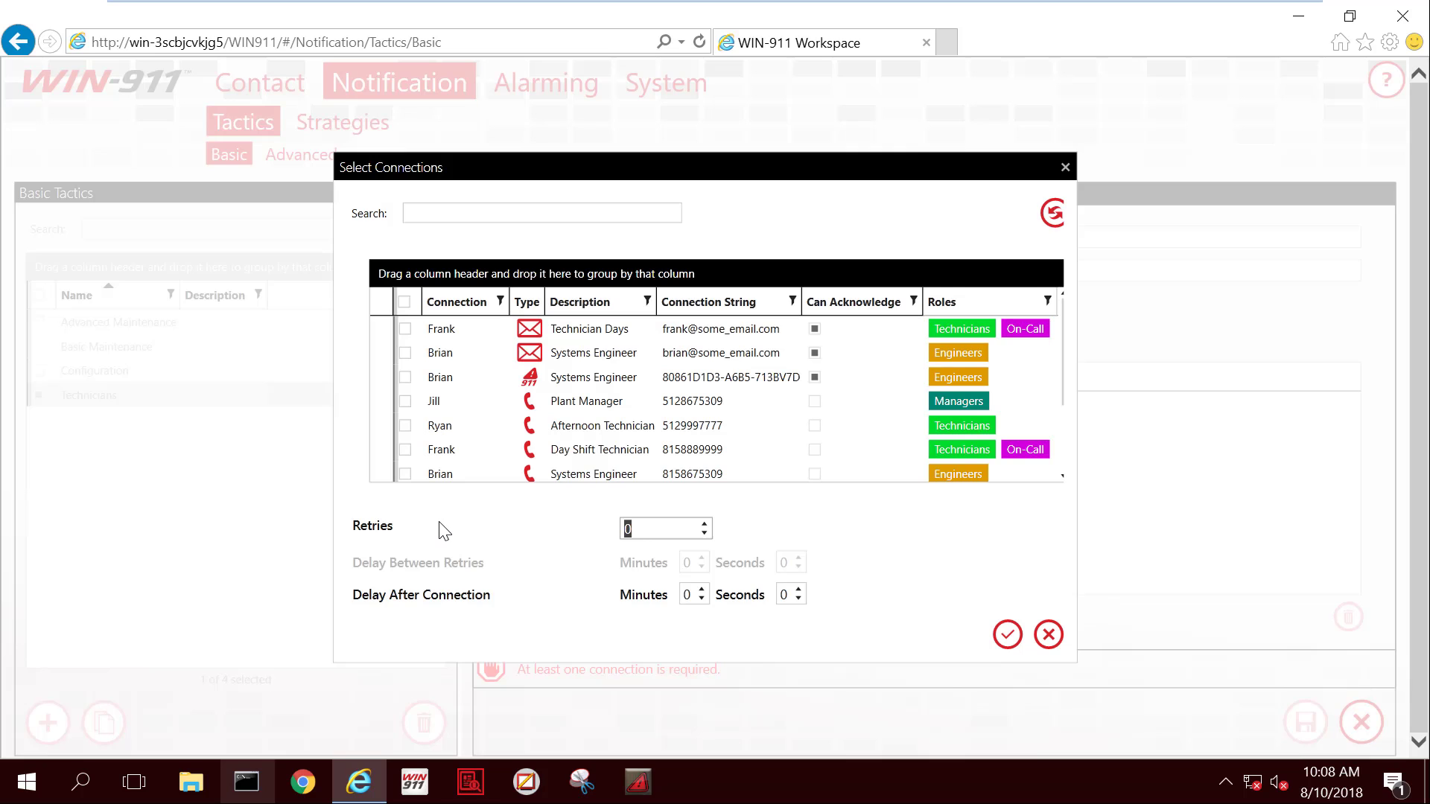
{"action": "left_click", "coordinate": [405, 377]}
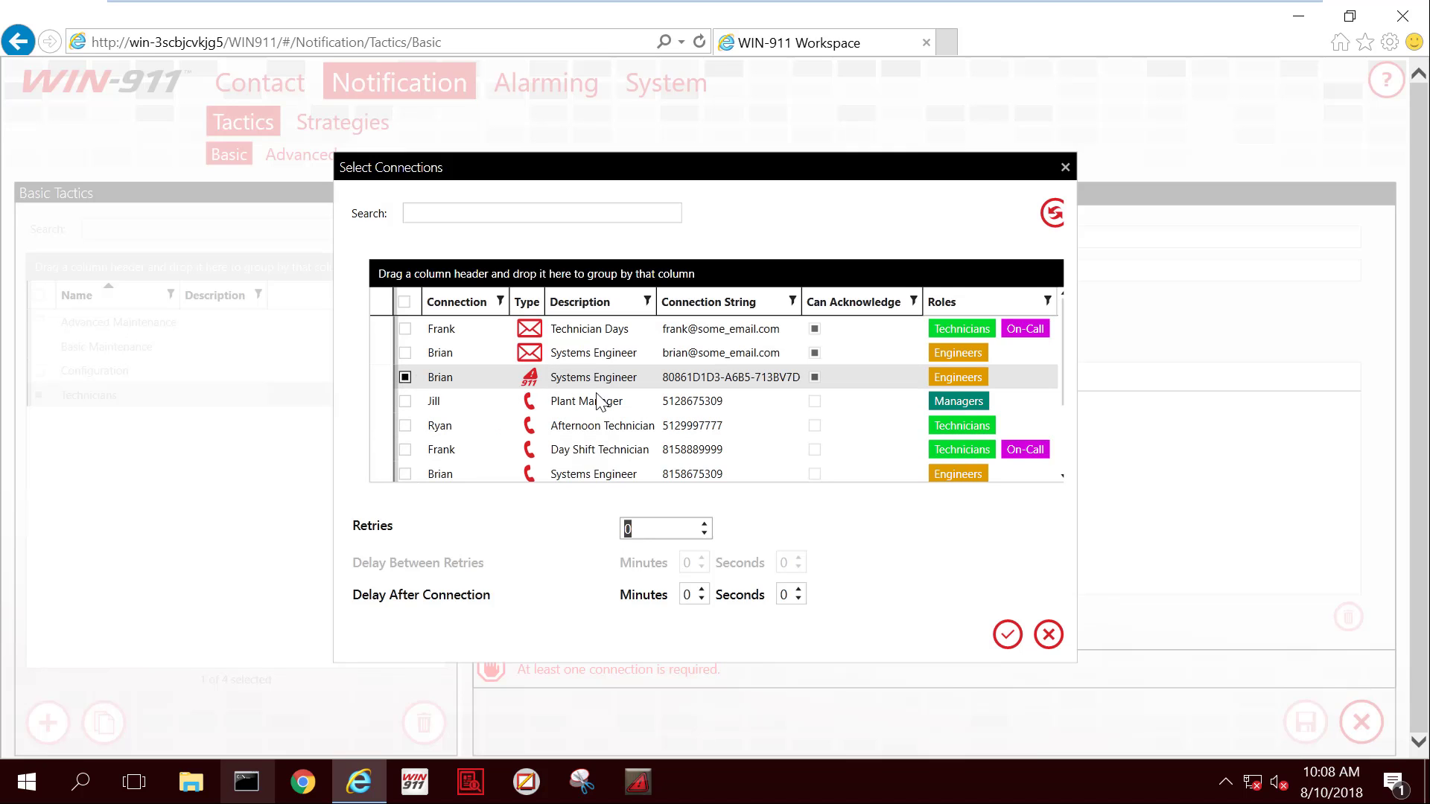
{"action": "left_click", "coordinate": [1007, 635]}
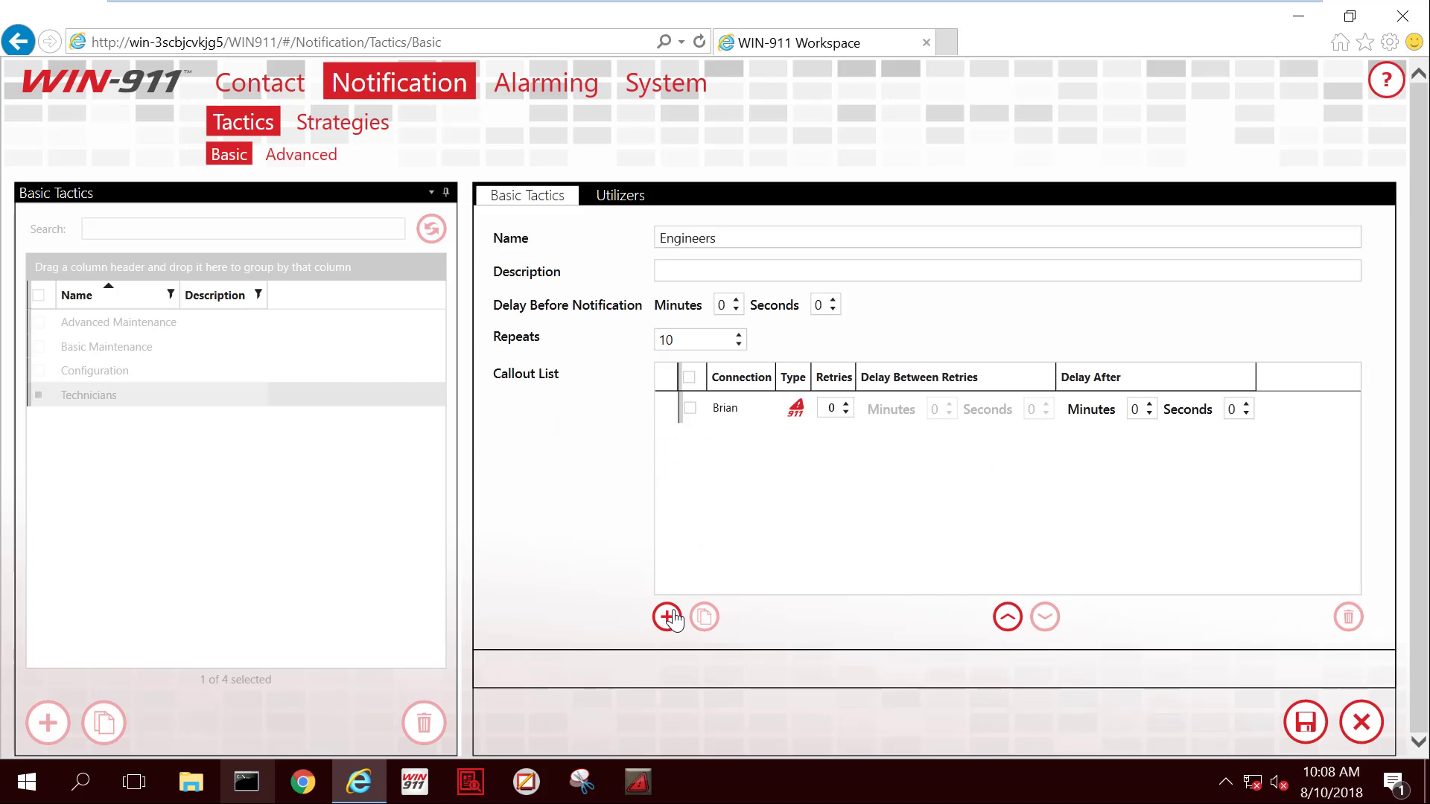
{"action": "left_click", "coordinate": [665, 617]}
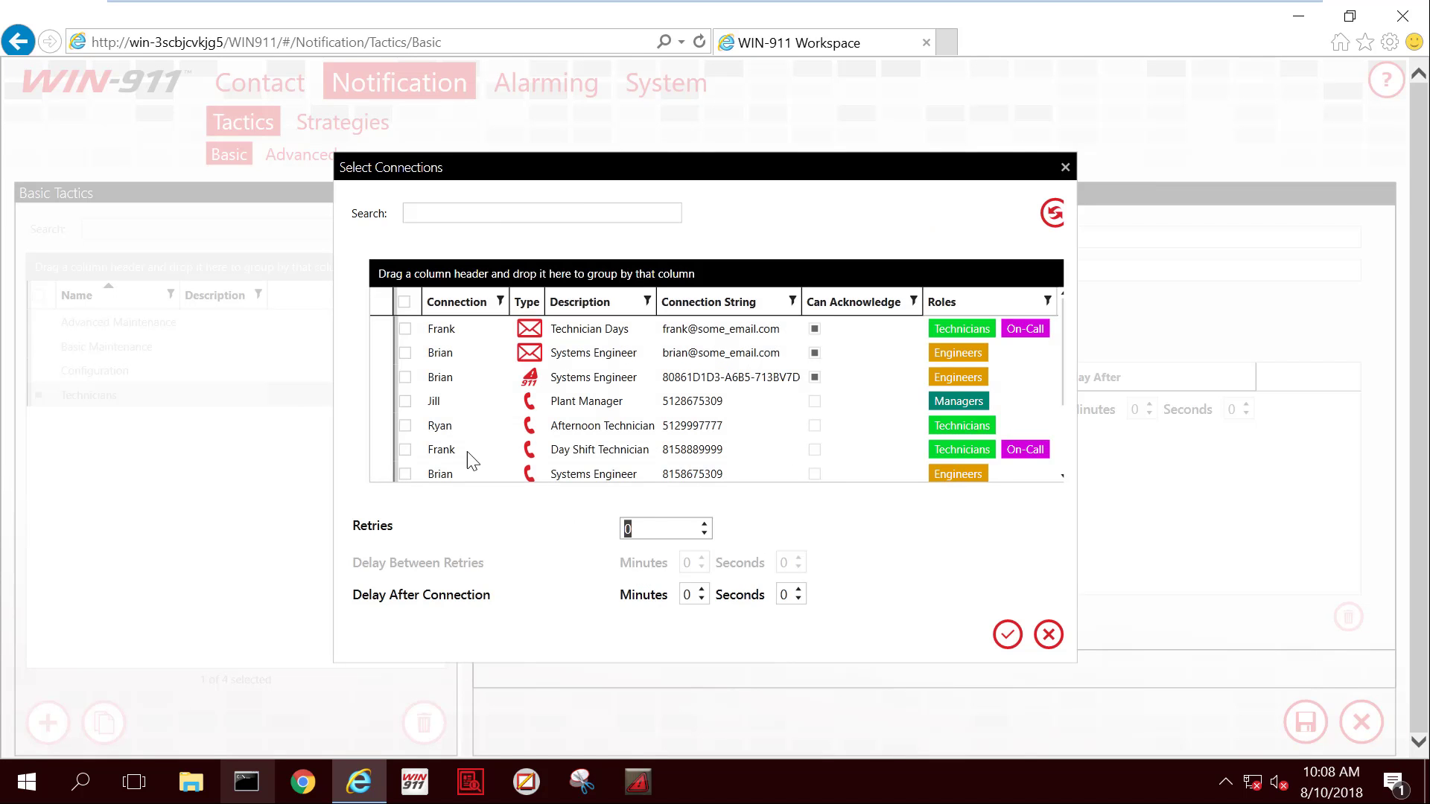
{"action": "left_click", "coordinate": [405, 475]}
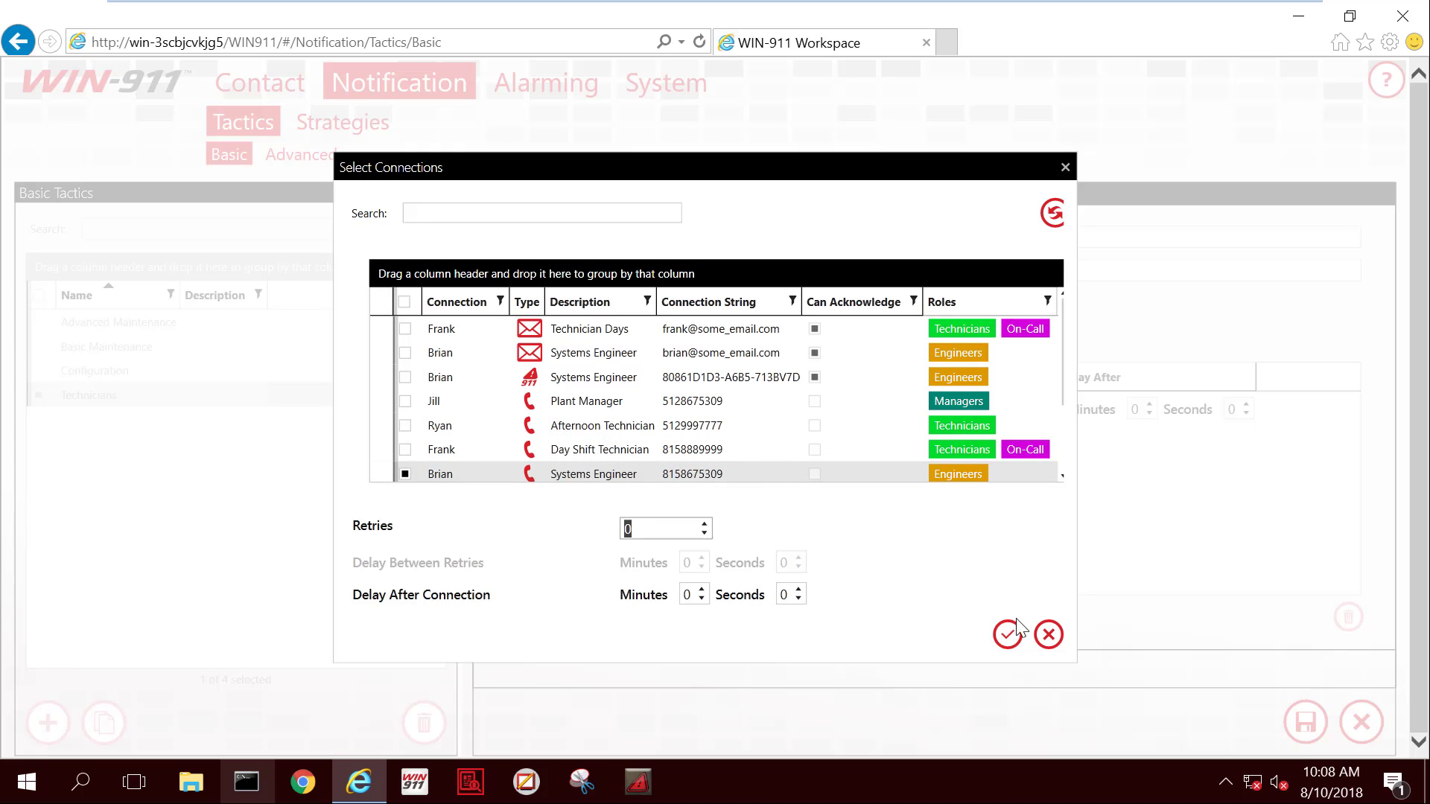
{"action": "left_click", "coordinate": [1007, 636]}
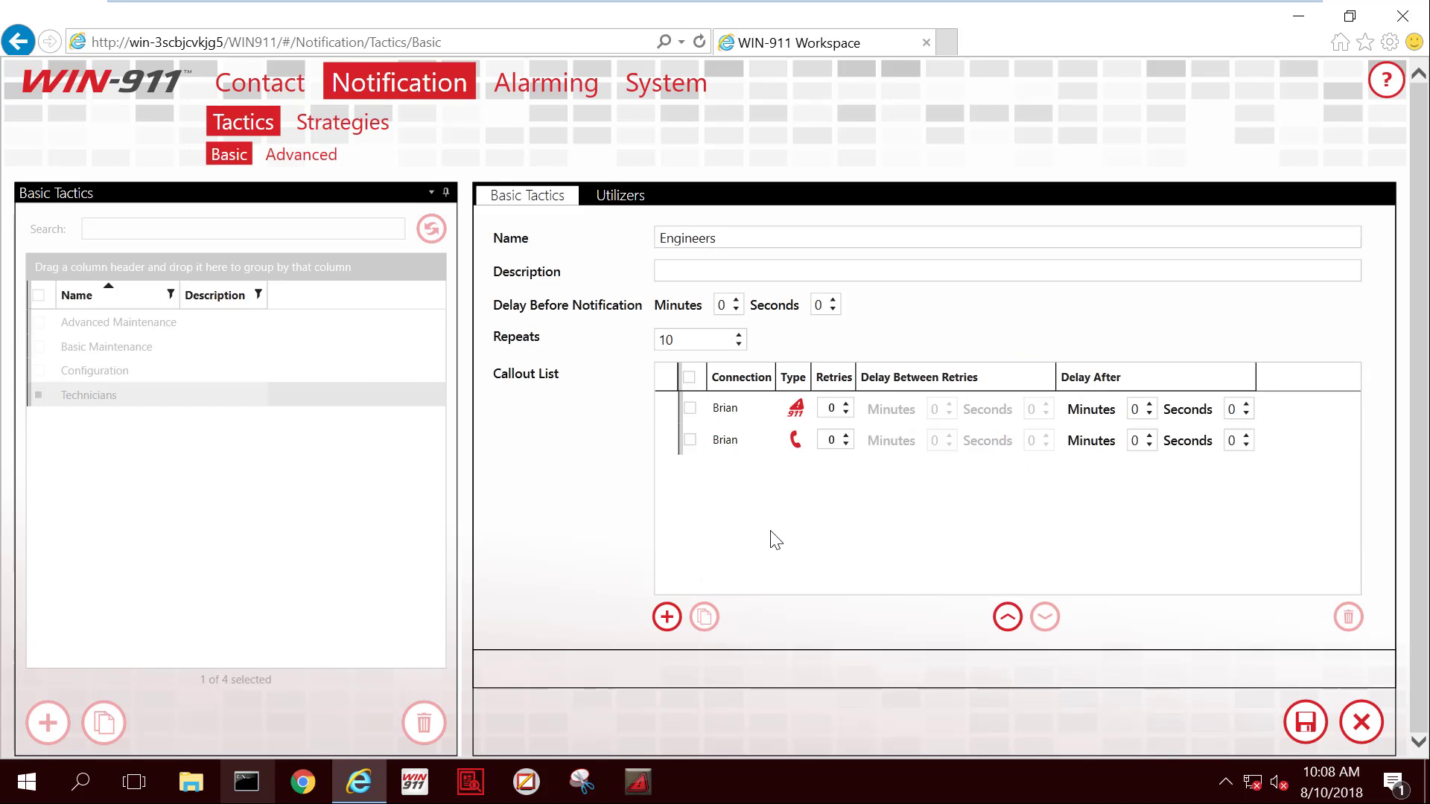
{"action": "left_click", "coordinate": [666, 617]}
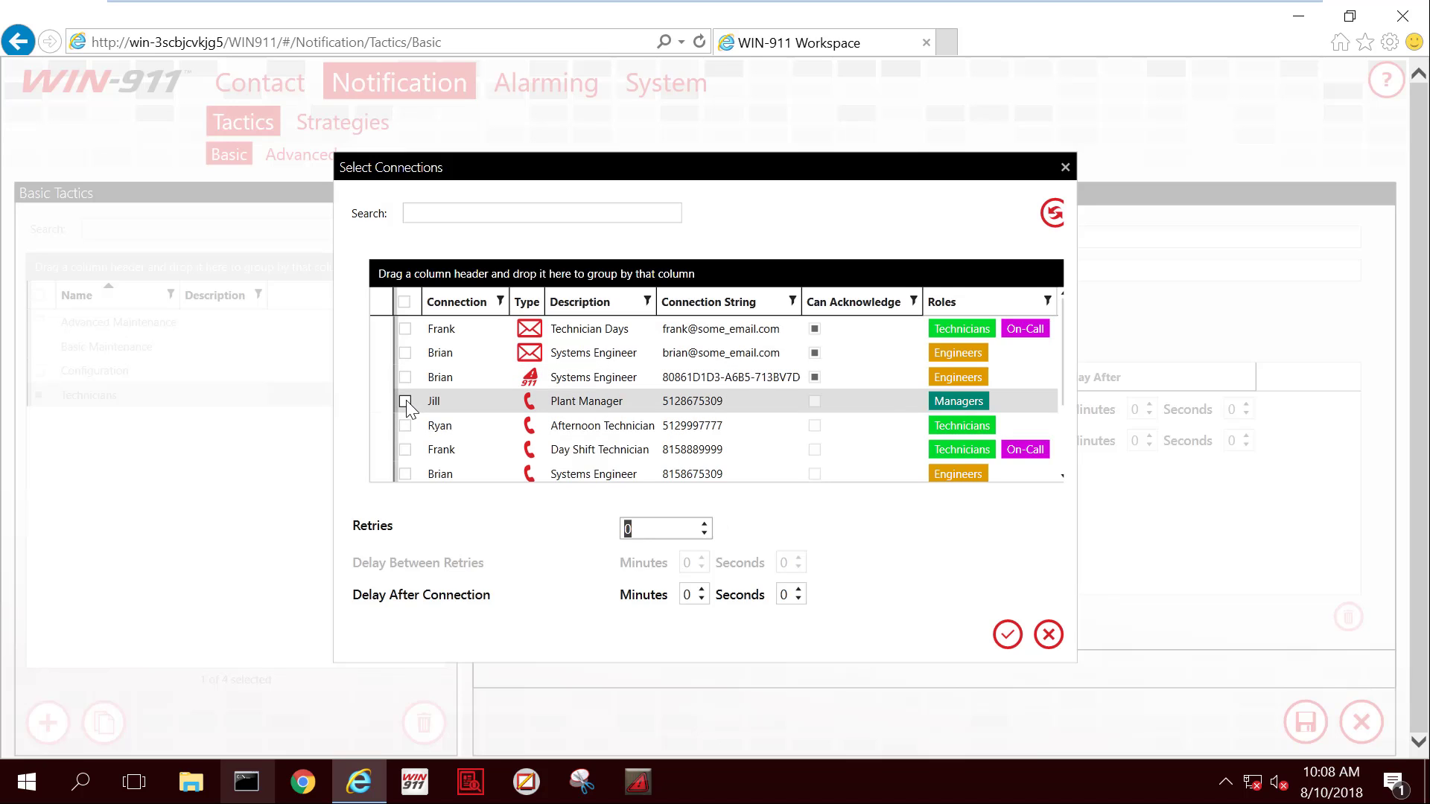
{"action": "left_click", "coordinate": [405, 402]}
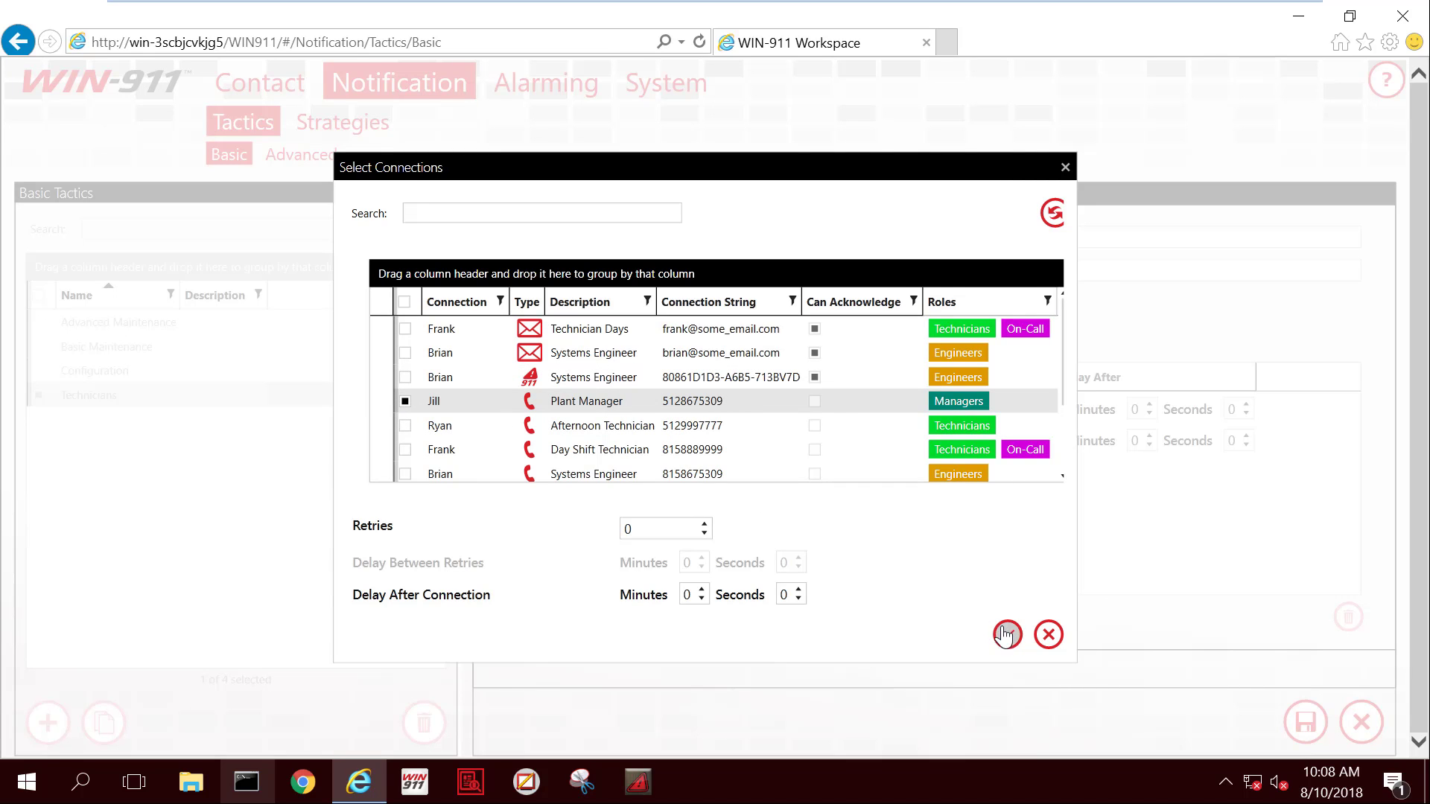
{"action": "left_click", "coordinate": [1007, 635]}
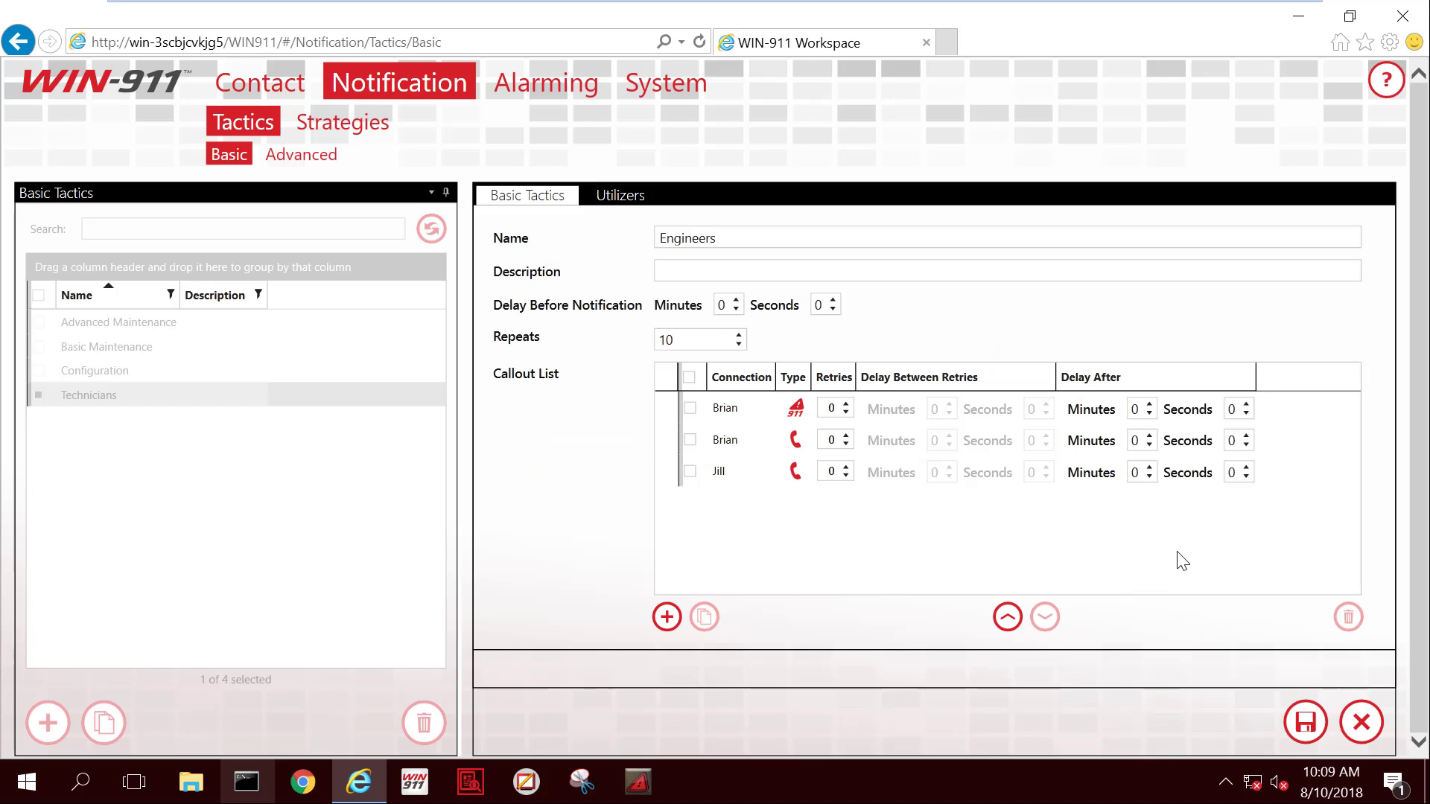
Step: Set the delay after each of the two Systems Engineer connections to 10 minutes and save the Engineers tactic
{"action": "left_click", "coordinate": [1148, 406]}
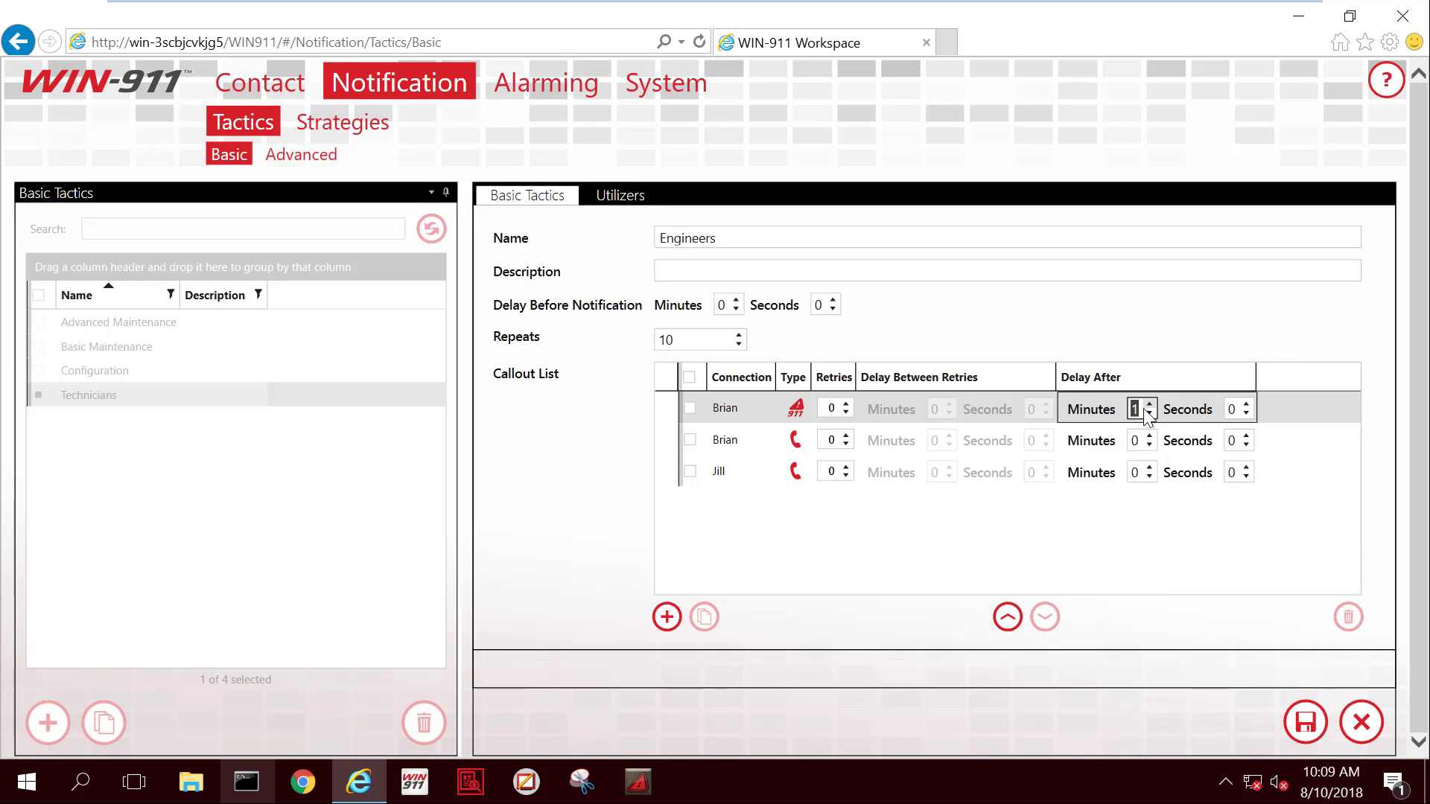
{"action": "type", "text": "0"}
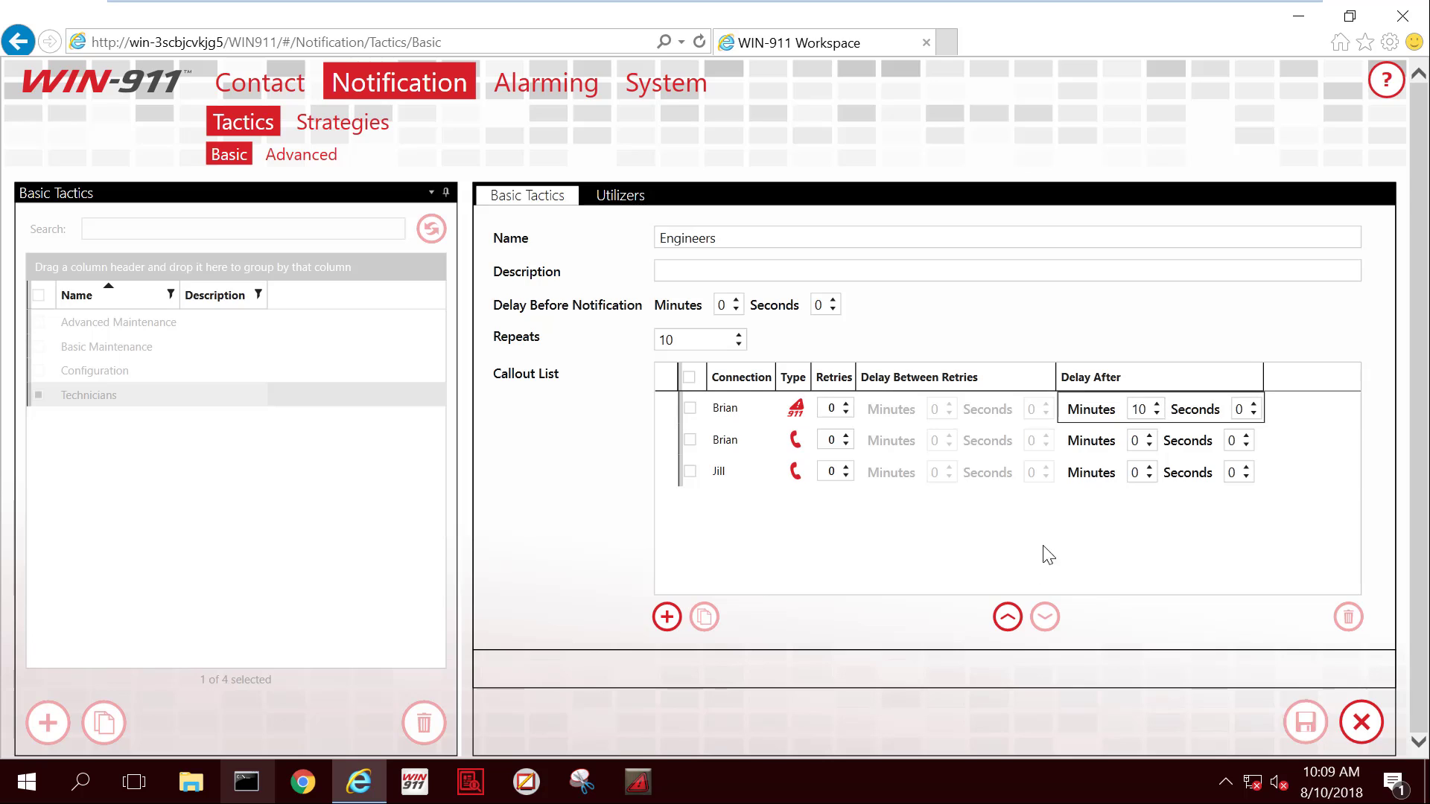
{"action": "left_click", "coordinate": [1135, 440]}
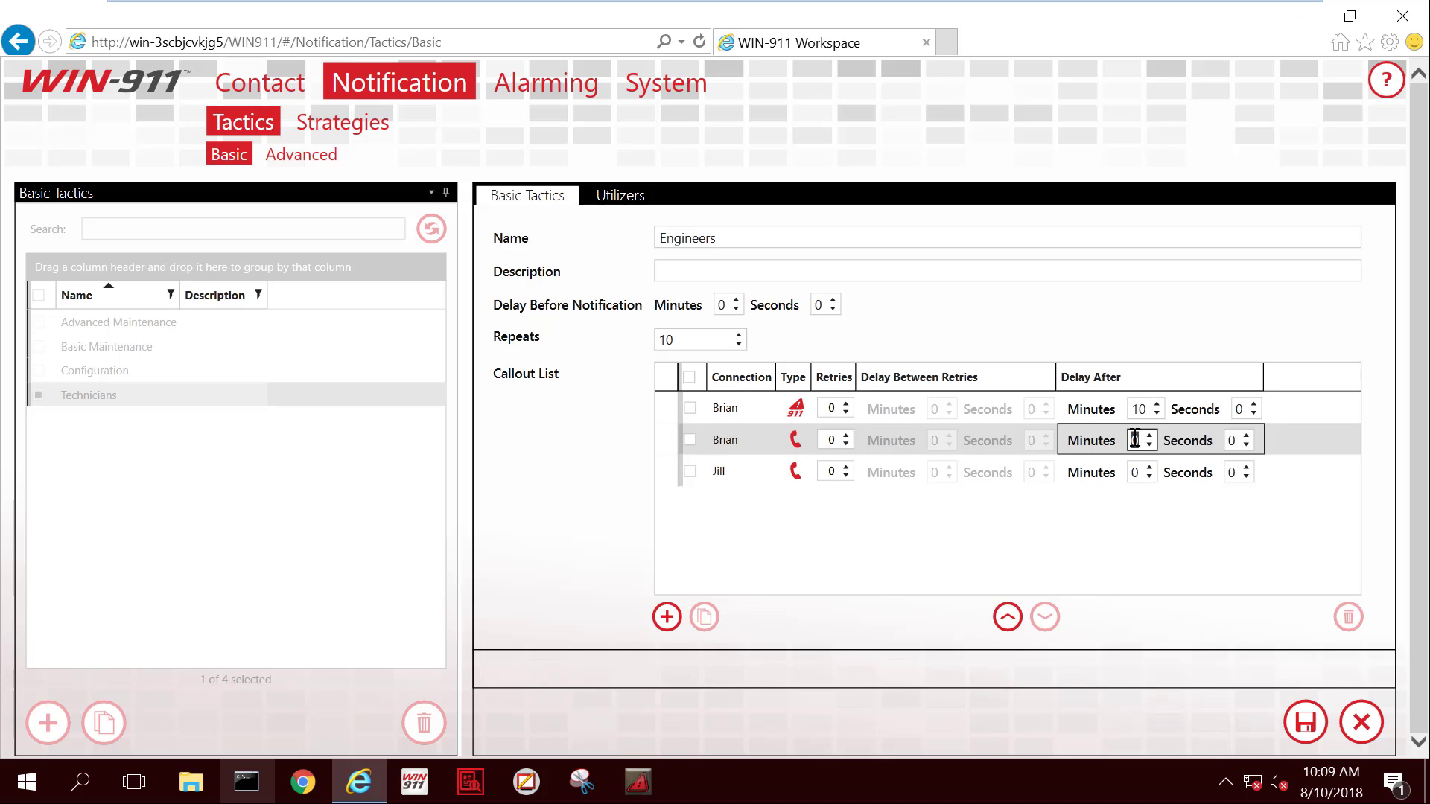
{"action": "type", "text": "10"}
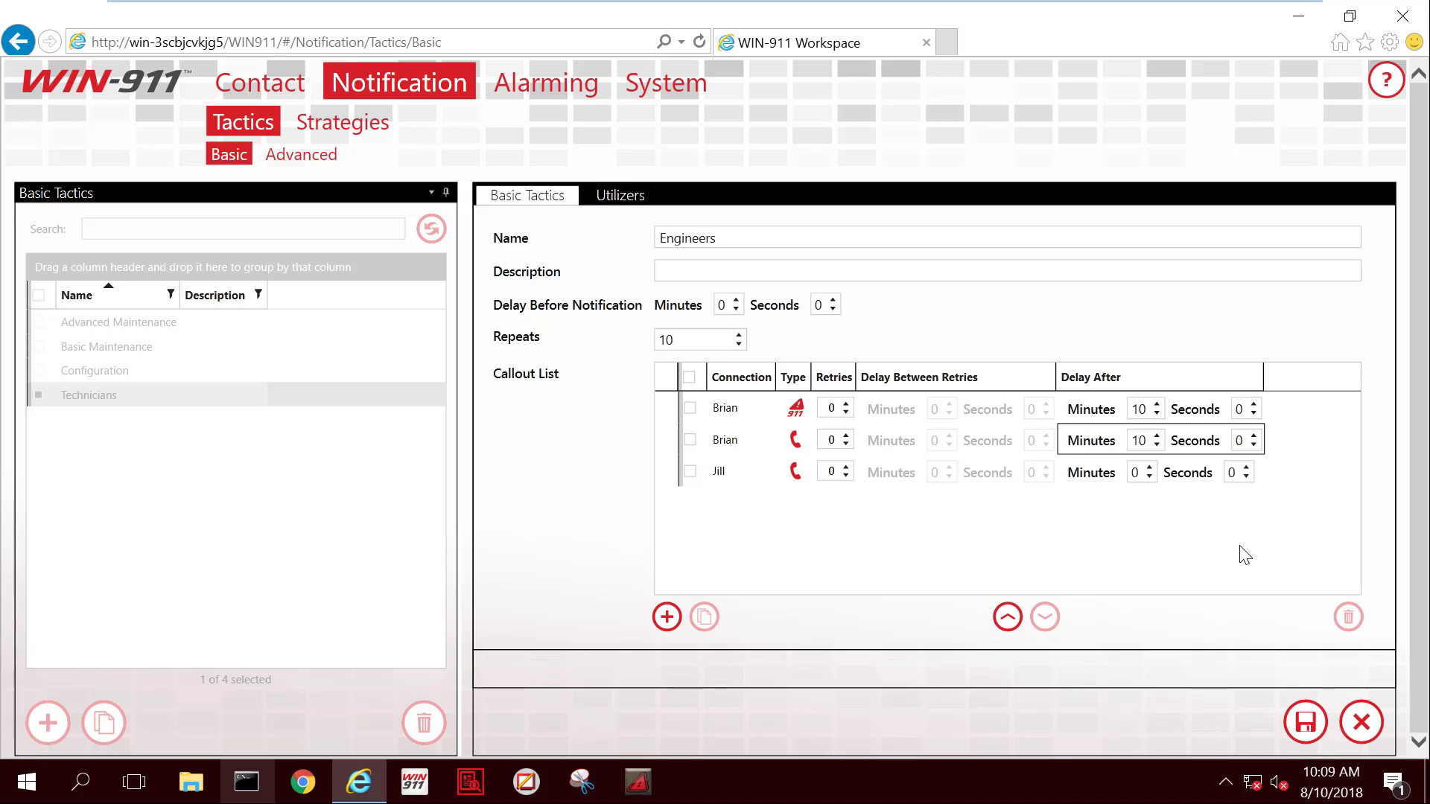
{"action": "left_click", "coordinate": [1302, 719]}
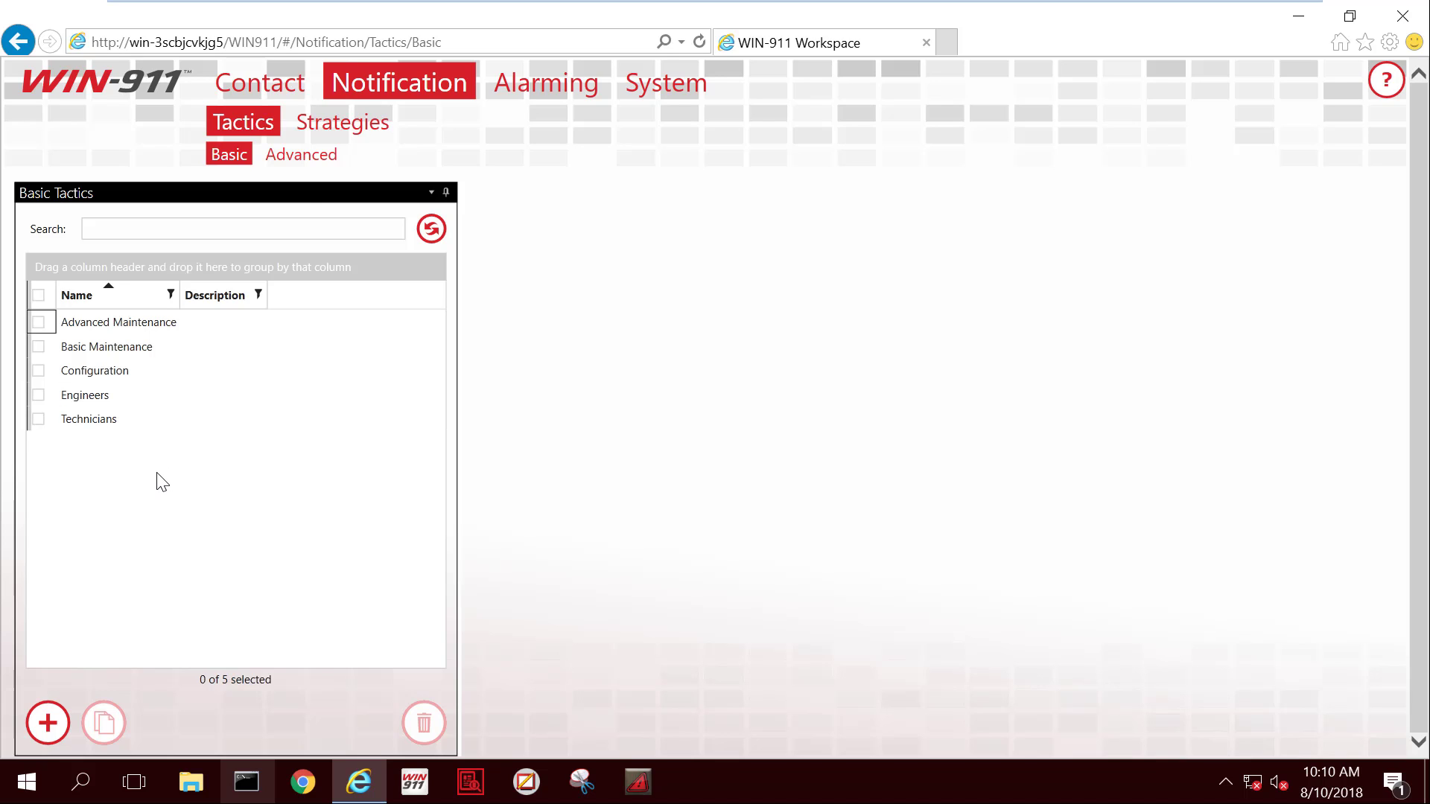
Step: Start a new notification strategy named Technicians
{"action": "left_click", "coordinate": [346, 121]}
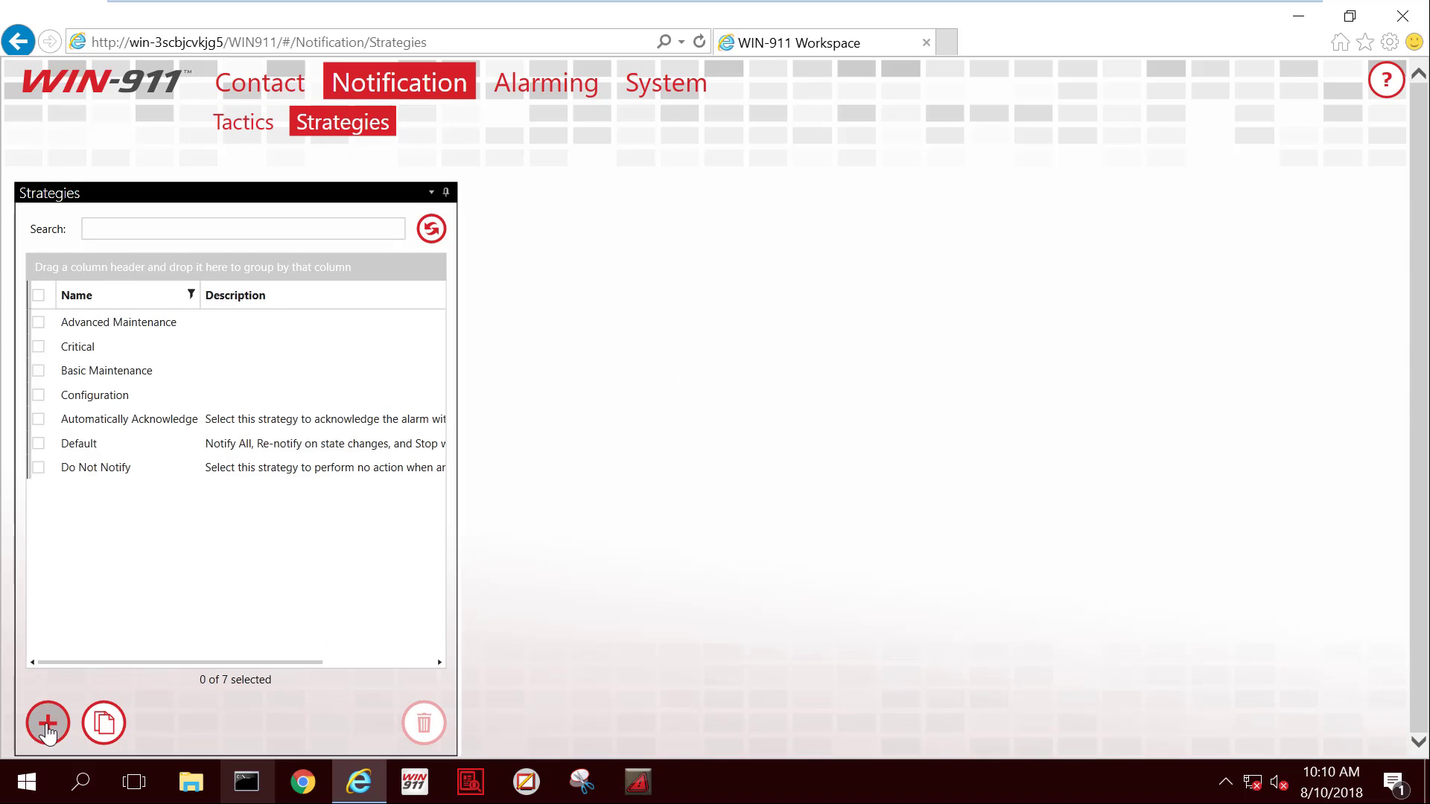
{"action": "left_click", "coordinate": [46, 724]}
{"action": "left_click", "coordinate": [725, 262]}
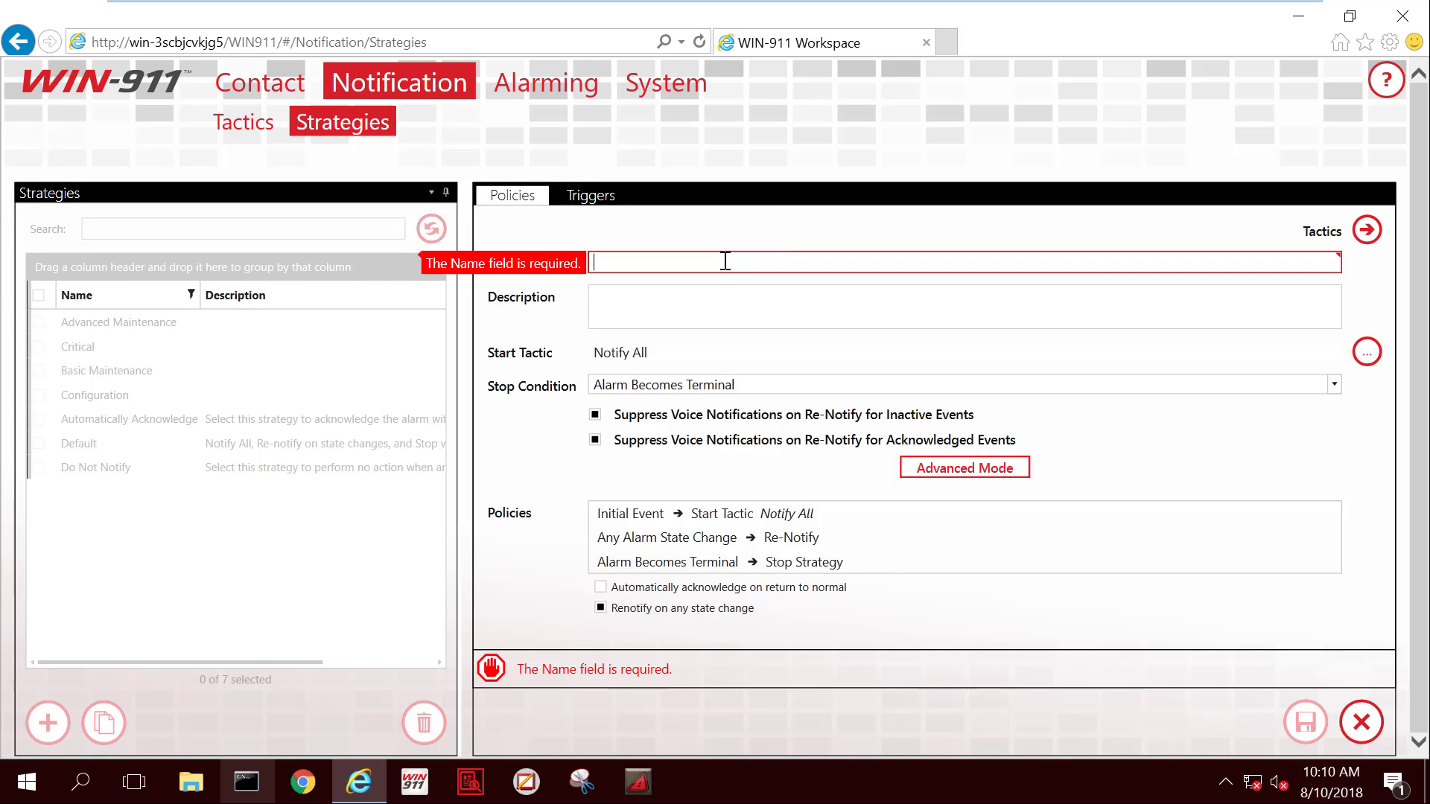
{"action": "type", "text": "Technicians"}
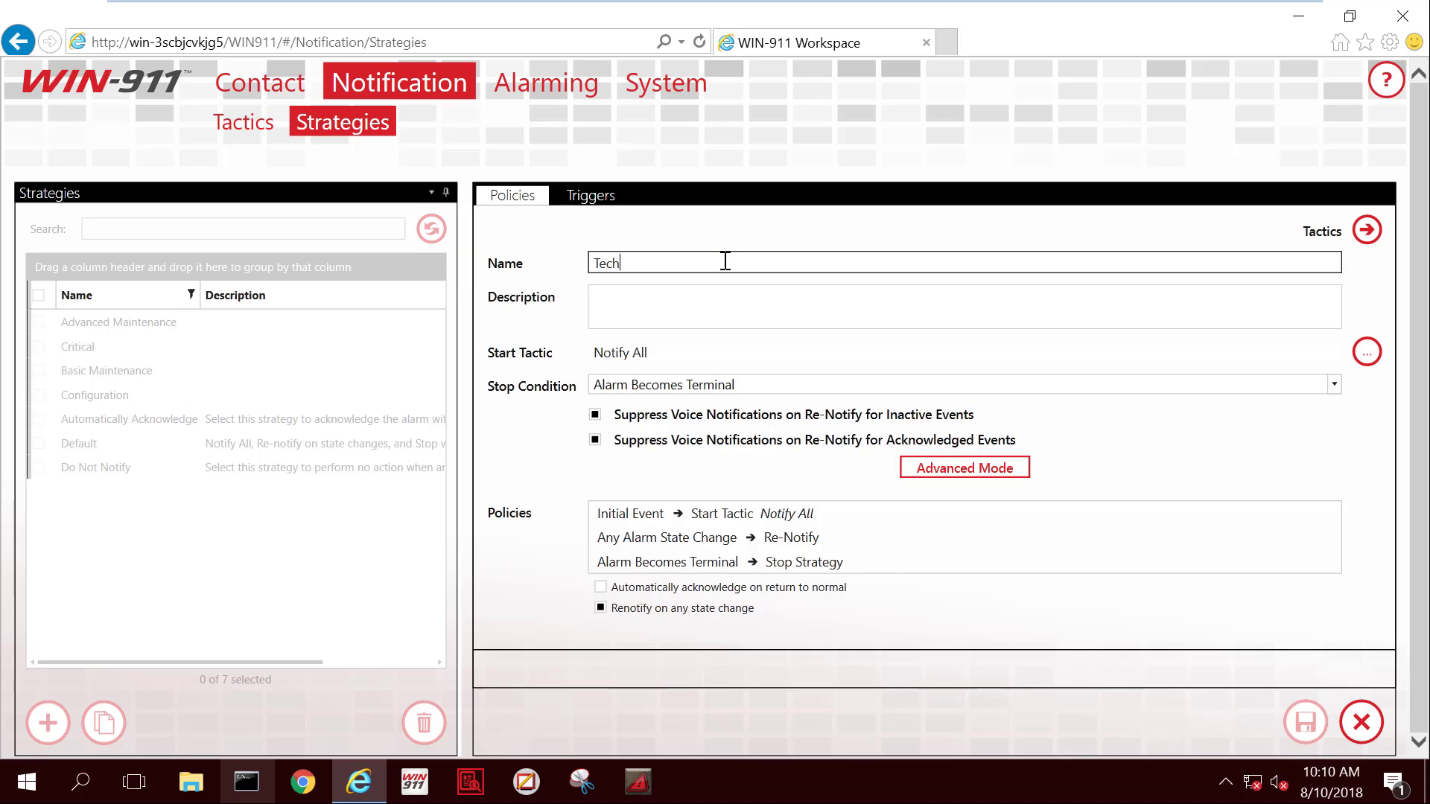
{"action": "left_click", "coordinate": [704, 328]}
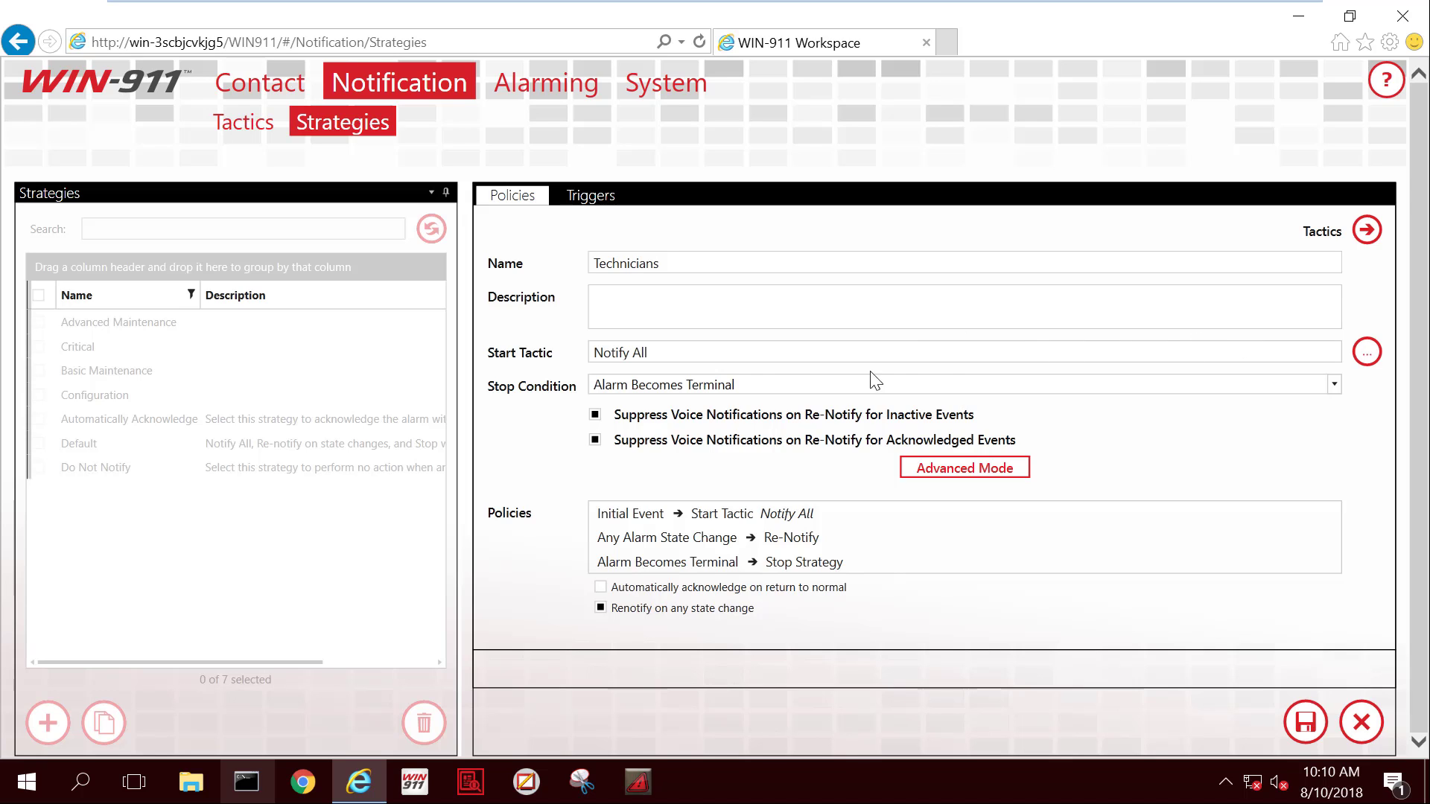
Step: Set the strategy's start tactic to Technicians, turn off renotification on any state change and save the strategy
{"action": "left_click", "coordinate": [1366, 351]}
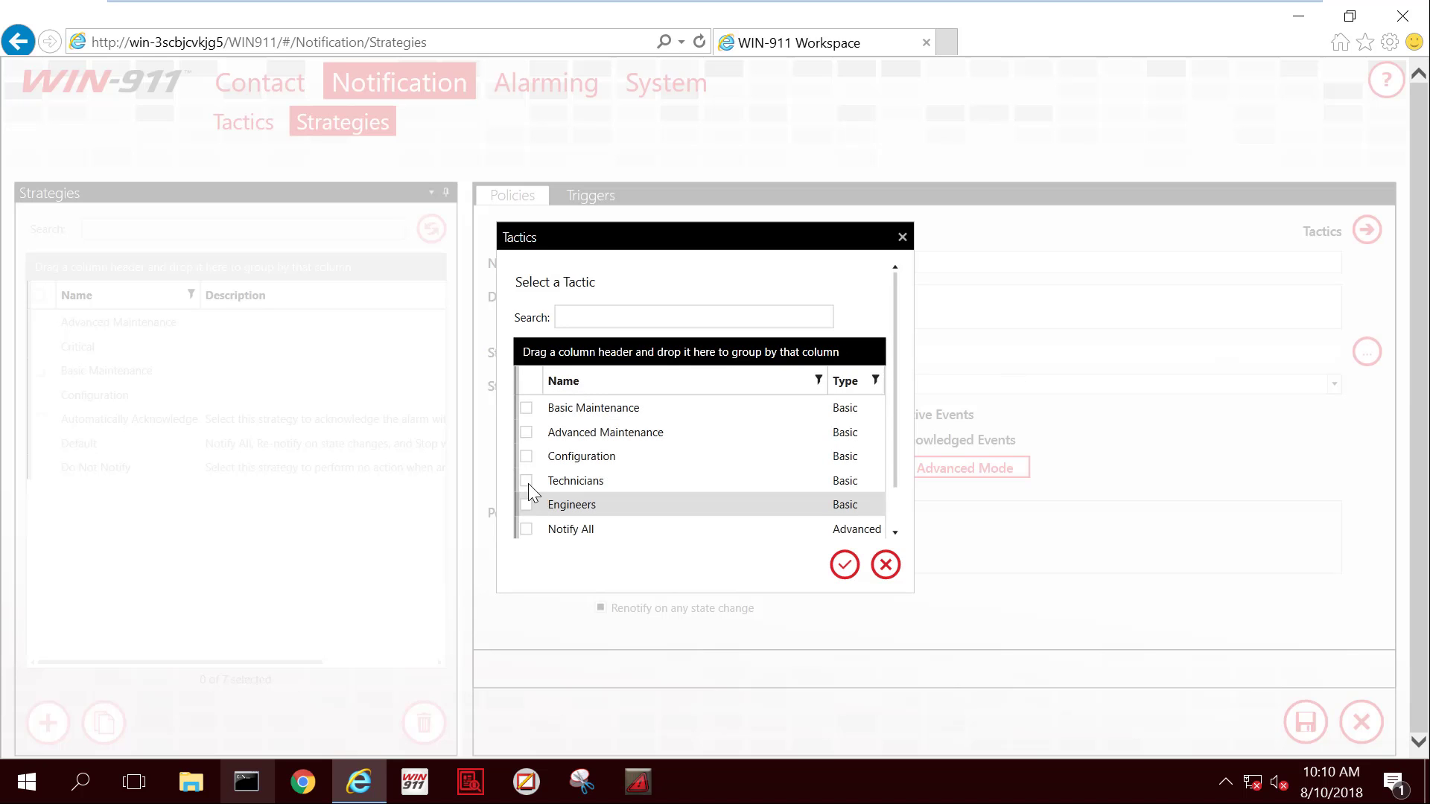
{"action": "left_click", "coordinate": [529, 482]}
{"action": "left_click", "coordinate": [844, 564]}
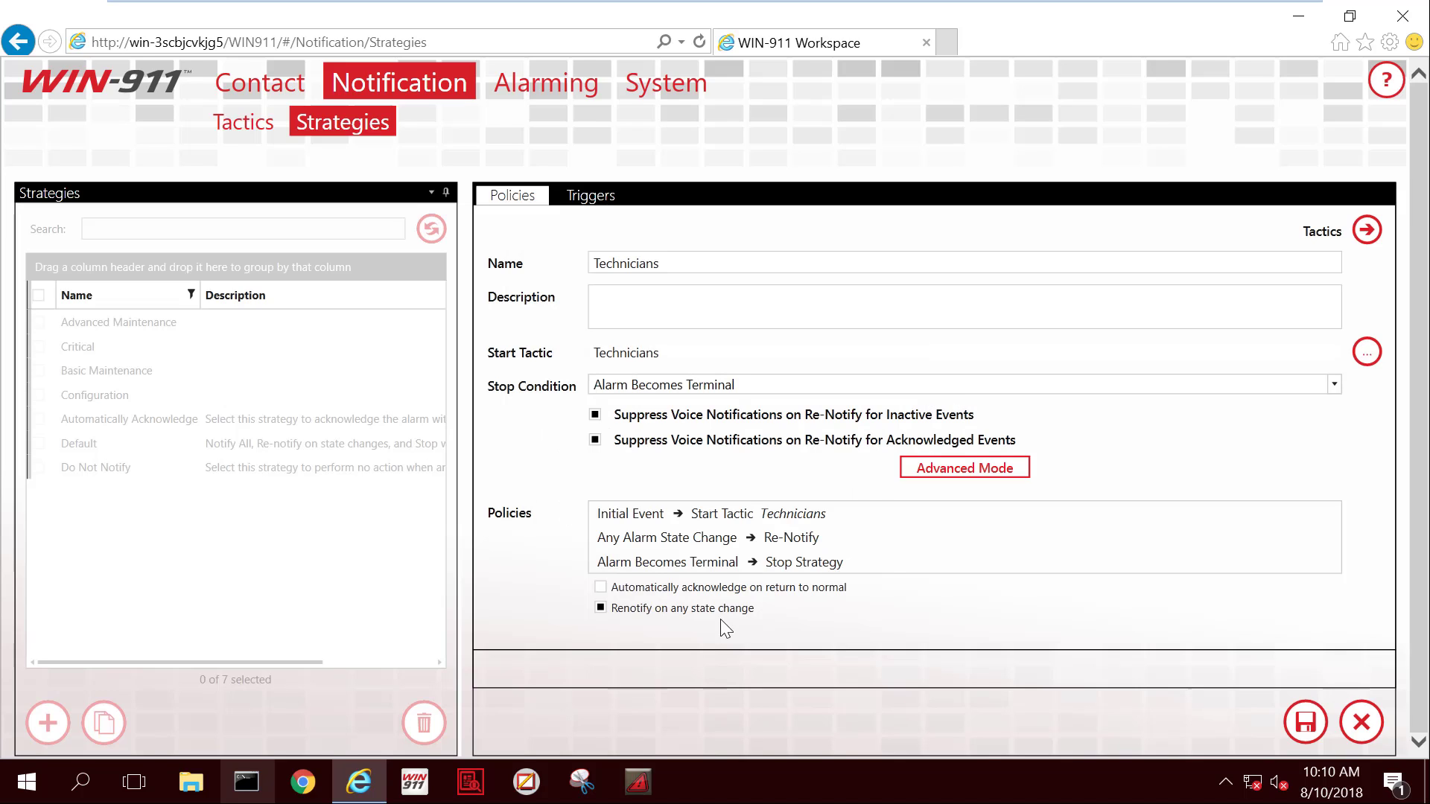
{"action": "left_click", "coordinate": [600, 608]}
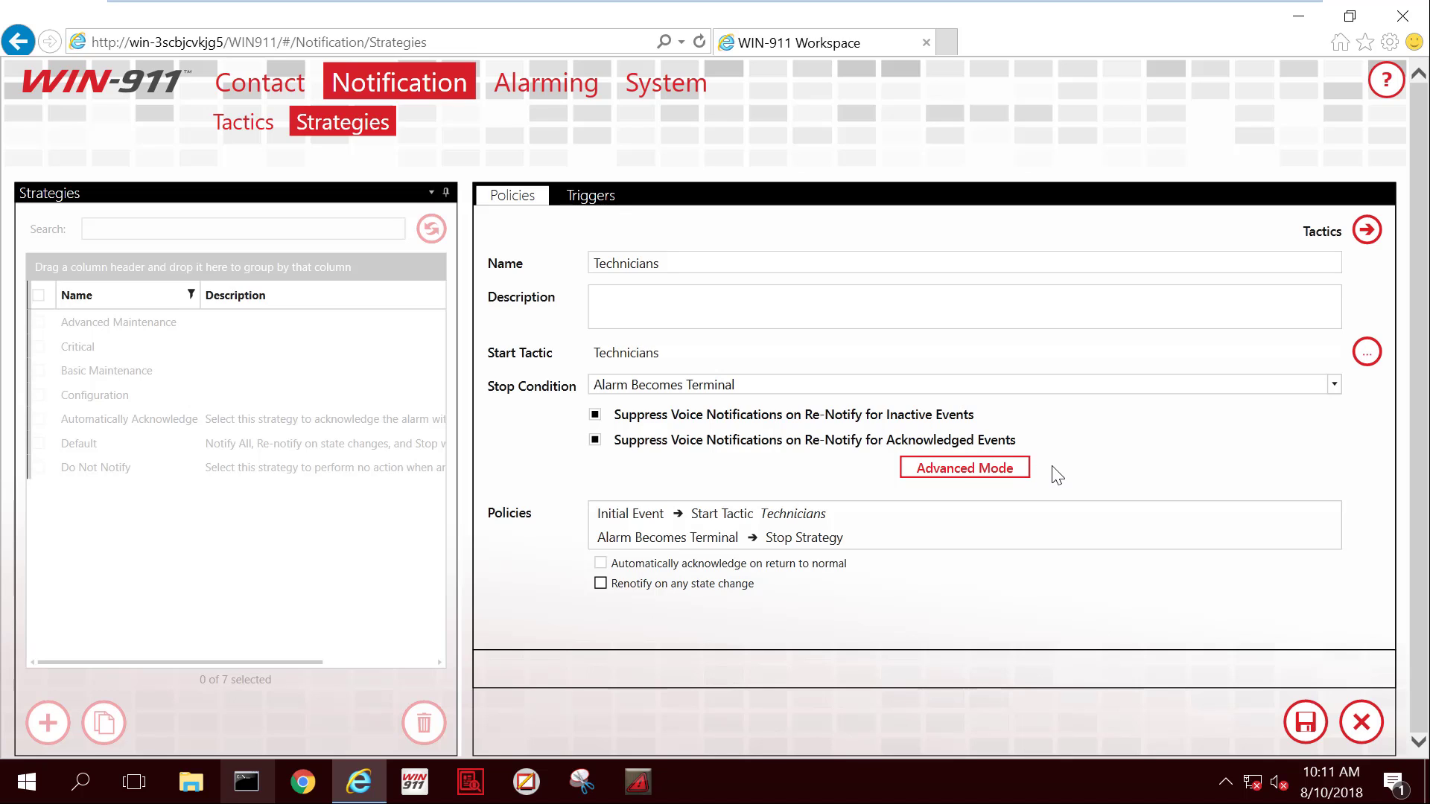
{"action": "left_click", "coordinate": [1305, 721]}
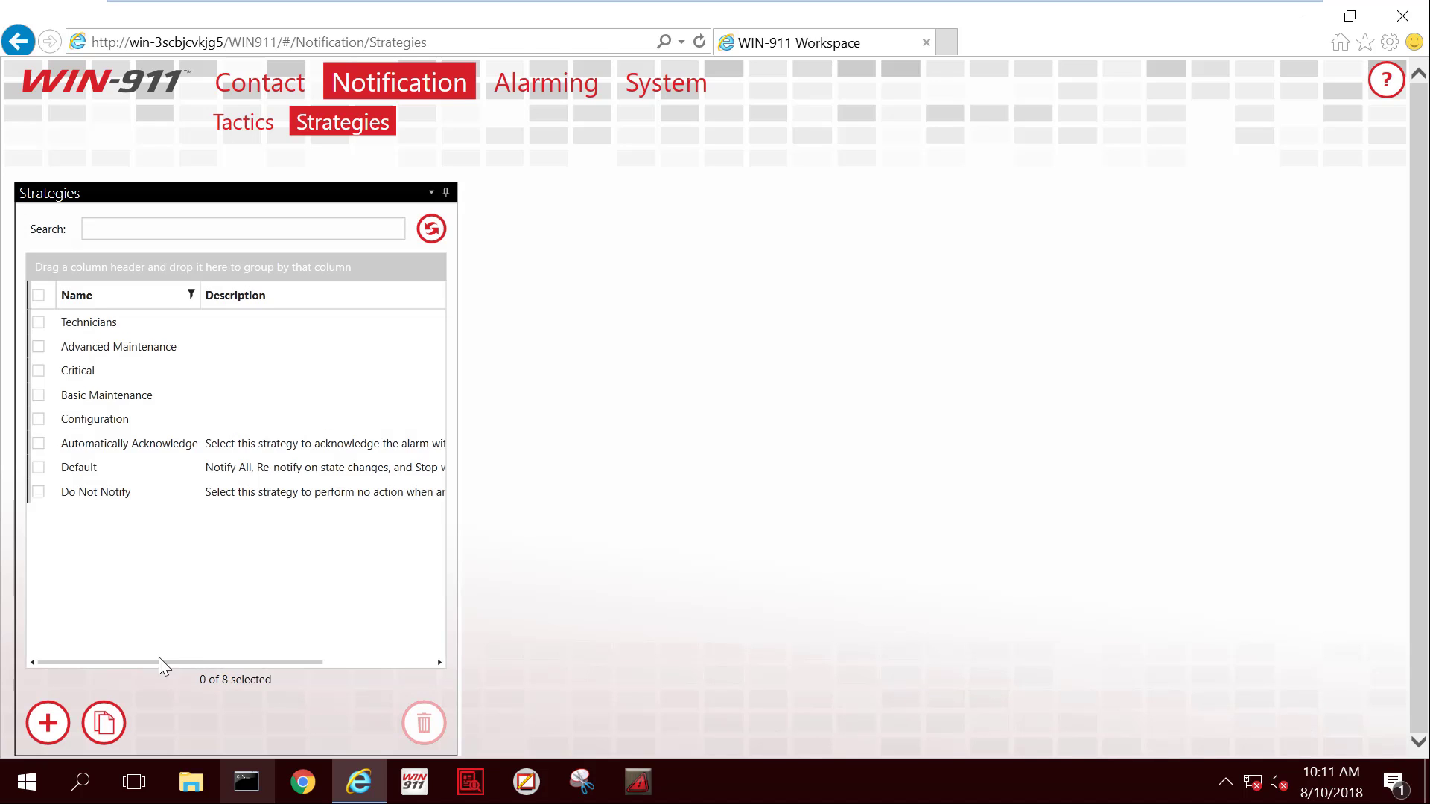
Step: Create and save another strategy named Engineers that uses the Engineers tactic as its start tactic
{"action": "left_click", "coordinate": [46, 725]}
{"action": "left_click", "coordinate": [725, 263]}
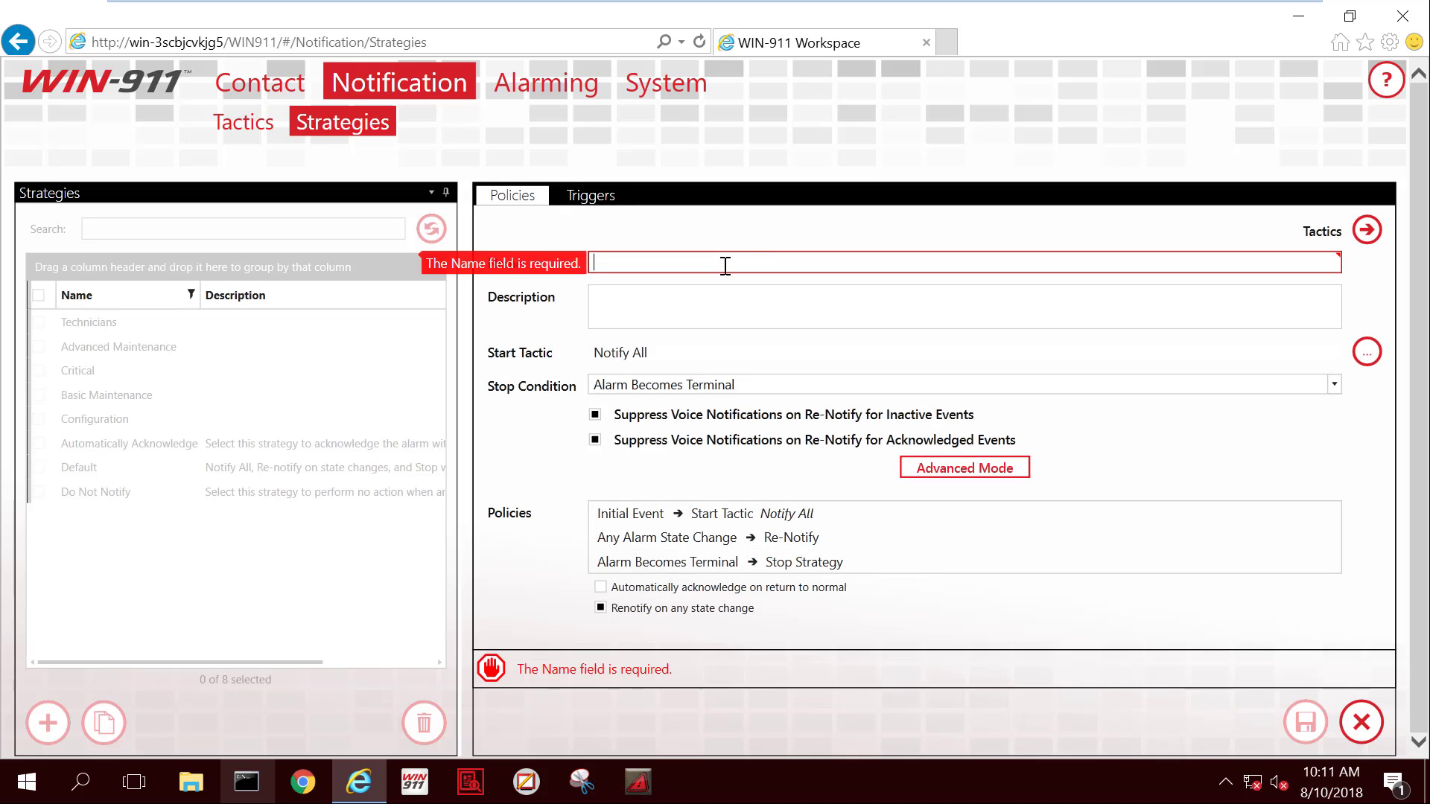
{"action": "type", "text": "Engineers"}
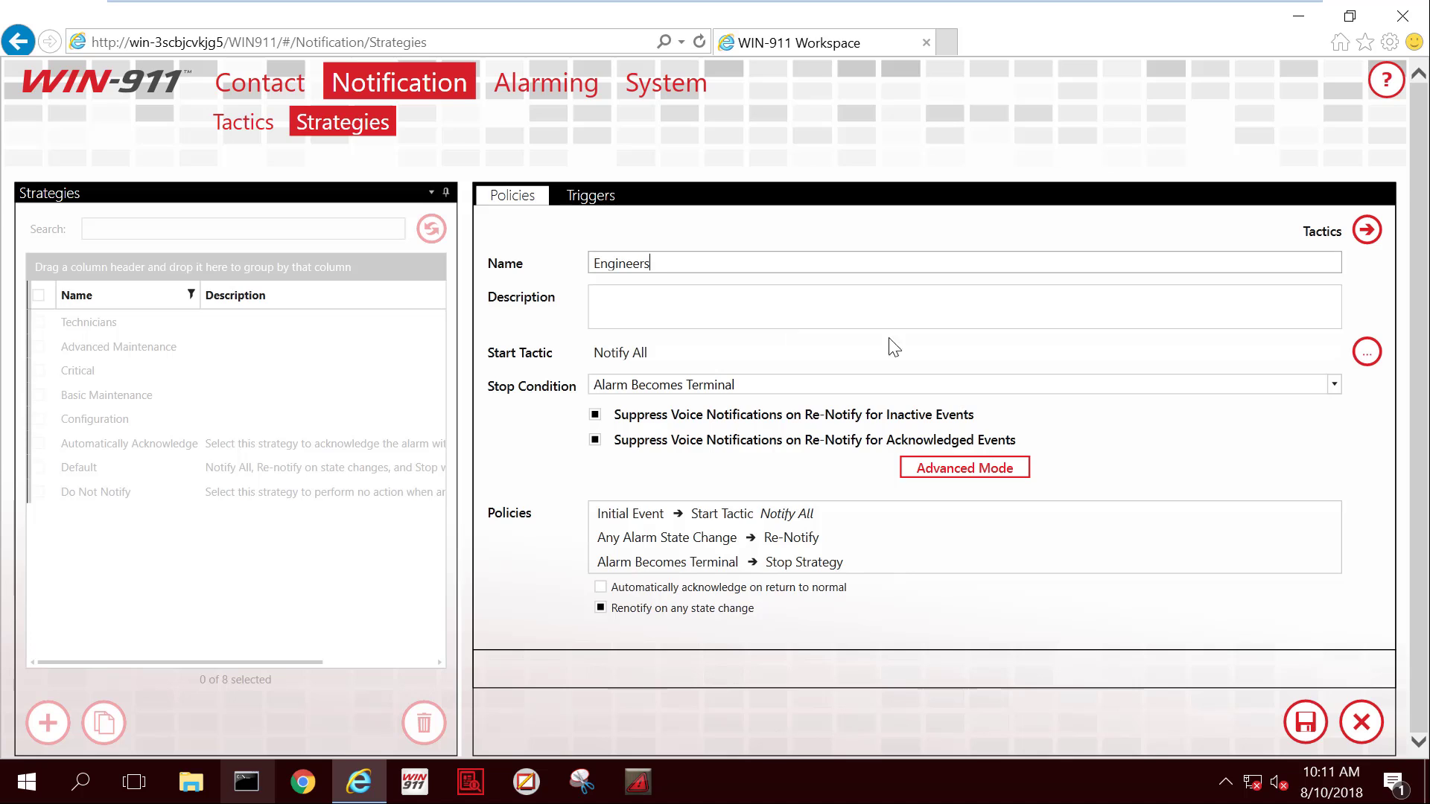
{"action": "left_click", "coordinate": [1368, 355]}
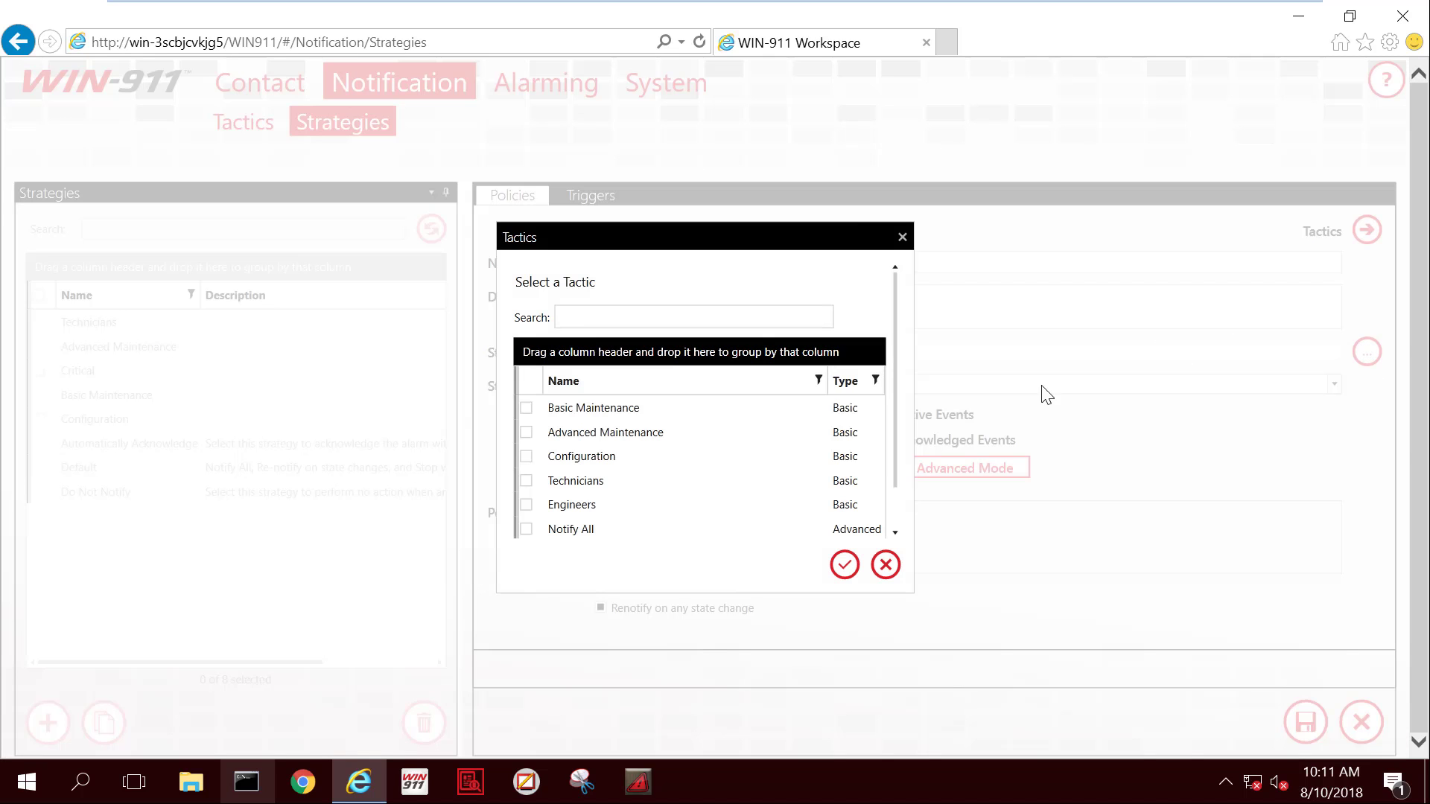
{"action": "left_click", "coordinate": [587, 504]}
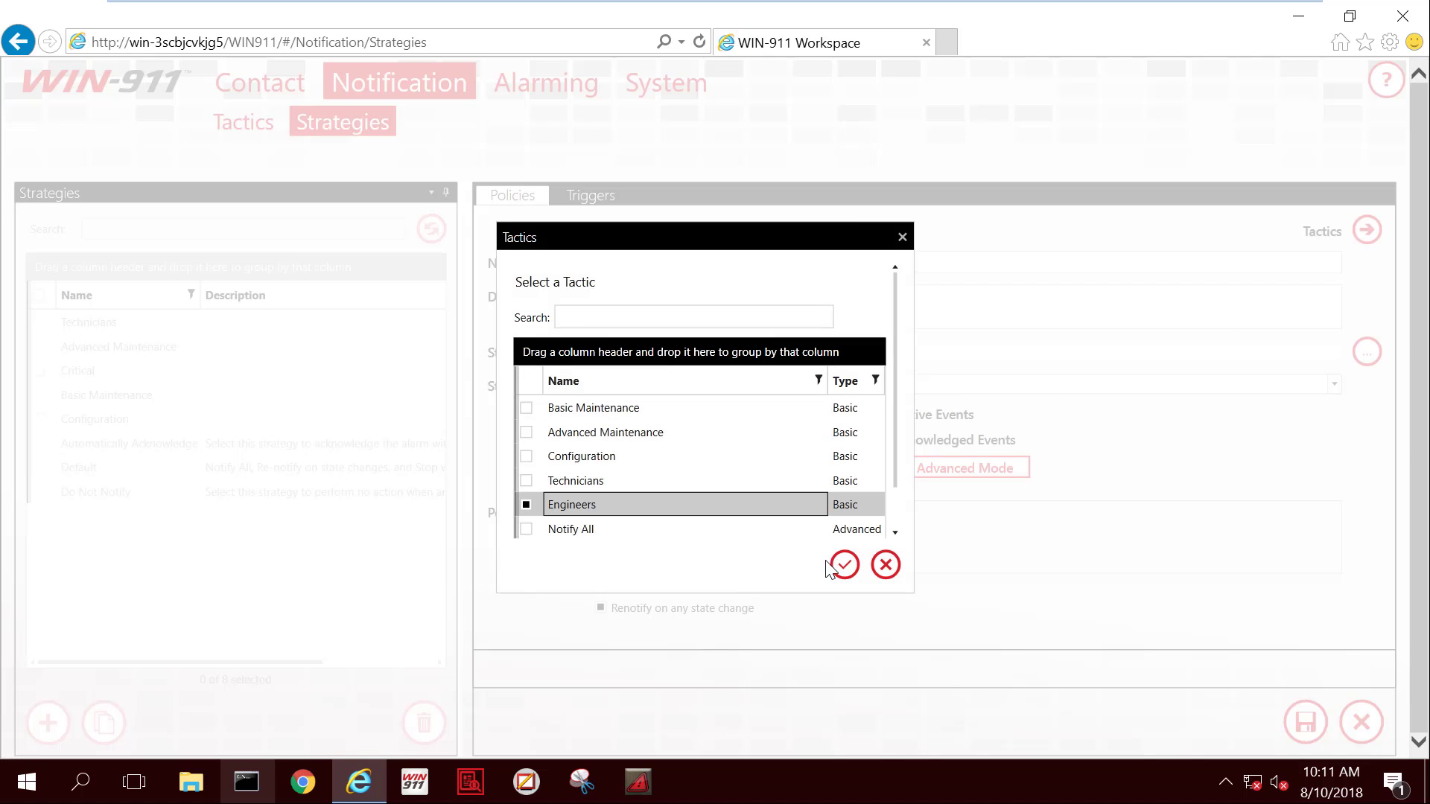
{"action": "left_click", "coordinate": [846, 569]}
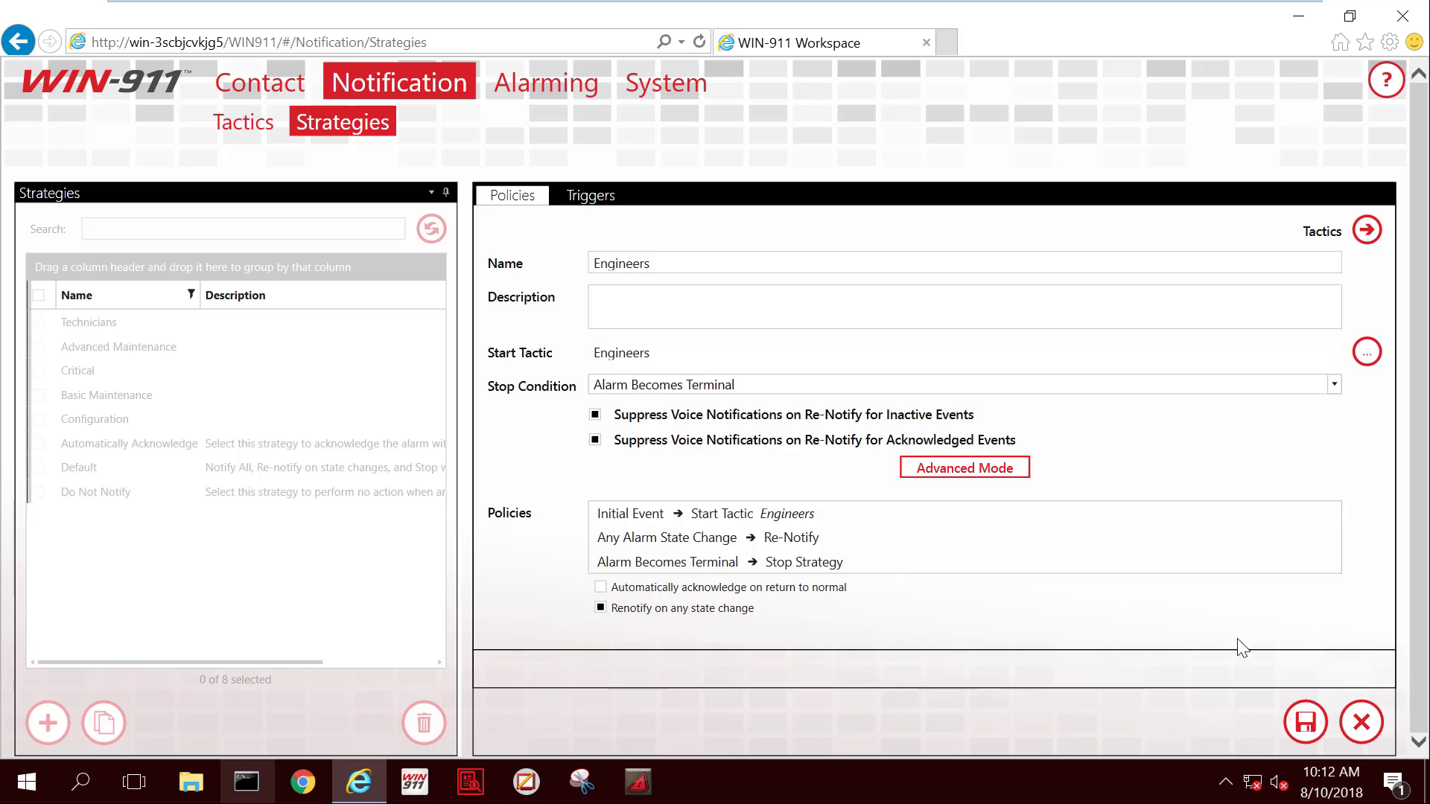
{"action": "left_click", "coordinate": [1302, 723]}
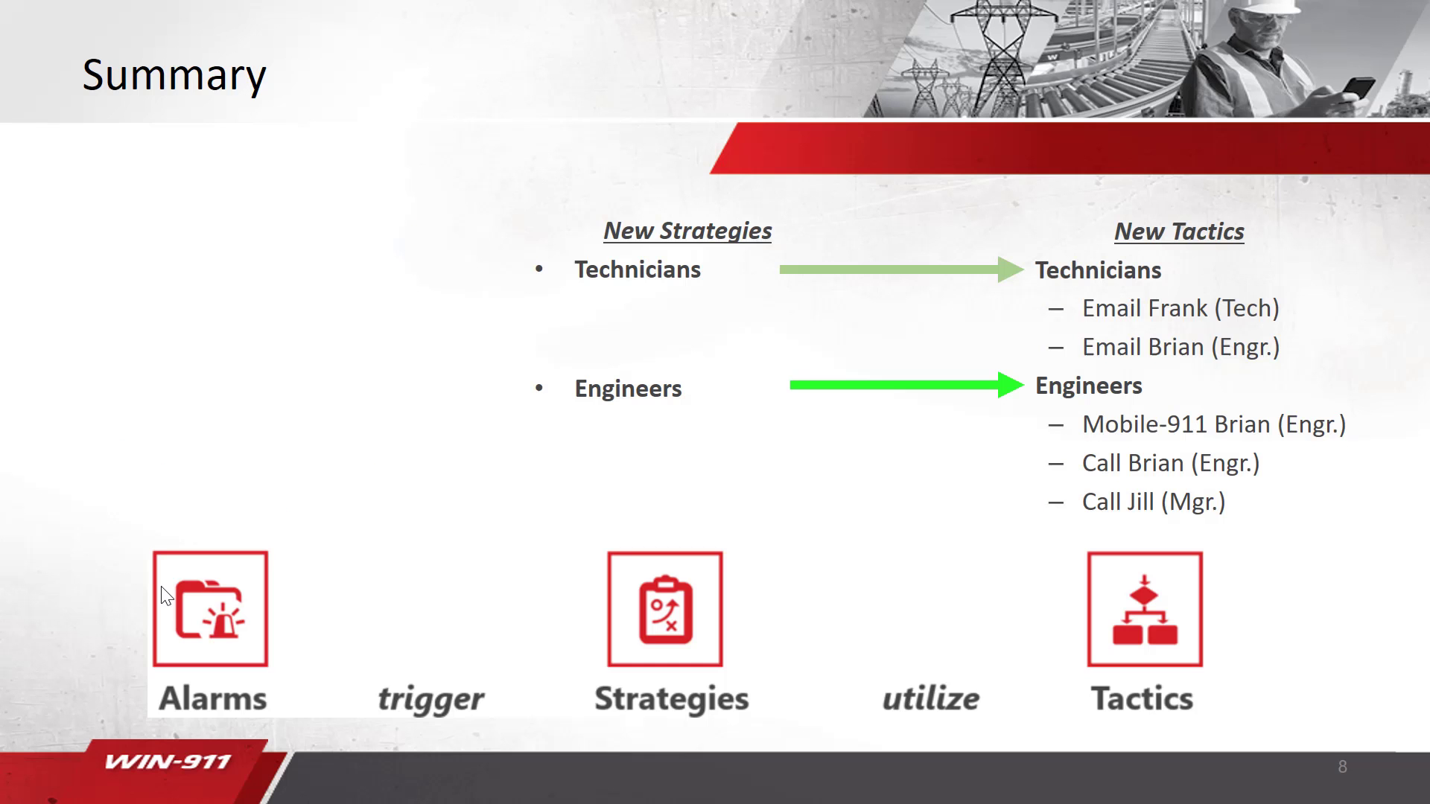